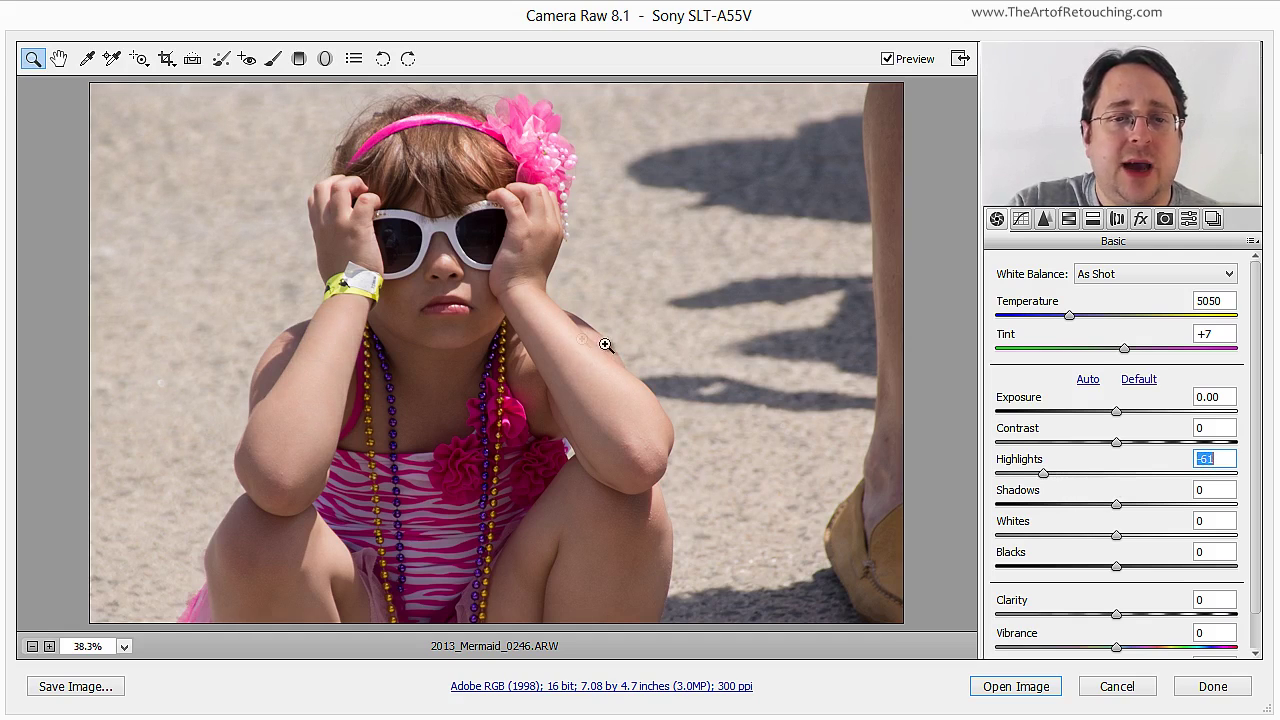
Step: Set Shadows to +74, Blacks to -53 and Vibrance to +25, and compare the photo with and without the adjustments
{"action": "left_click_drag", "start_coordinate": [1122, 510], "coordinate": [1213, 512]}
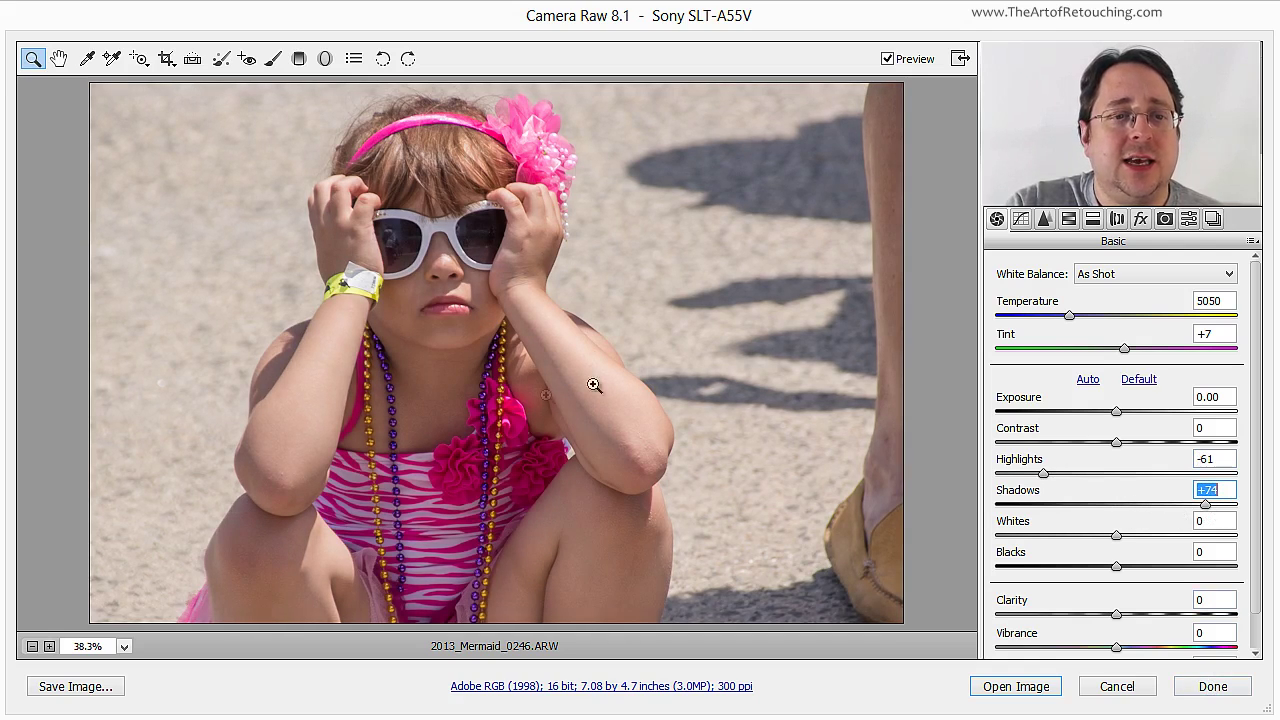
{"action": "left_click_drag", "start_coordinate": [1119, 567], "coordinate": [1080, 583]}
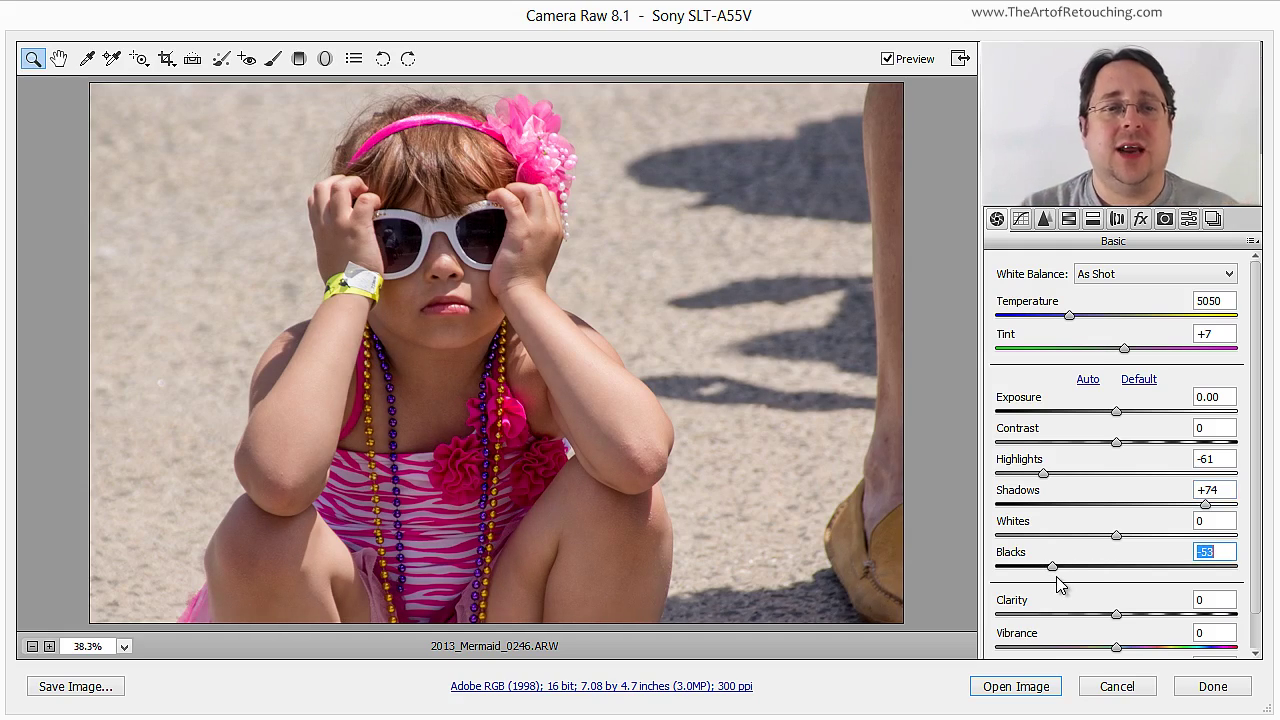
{"action": "scroll", "coordinate": [1093, 561], "scroll_direction": "down", "scroll_amount": 1}
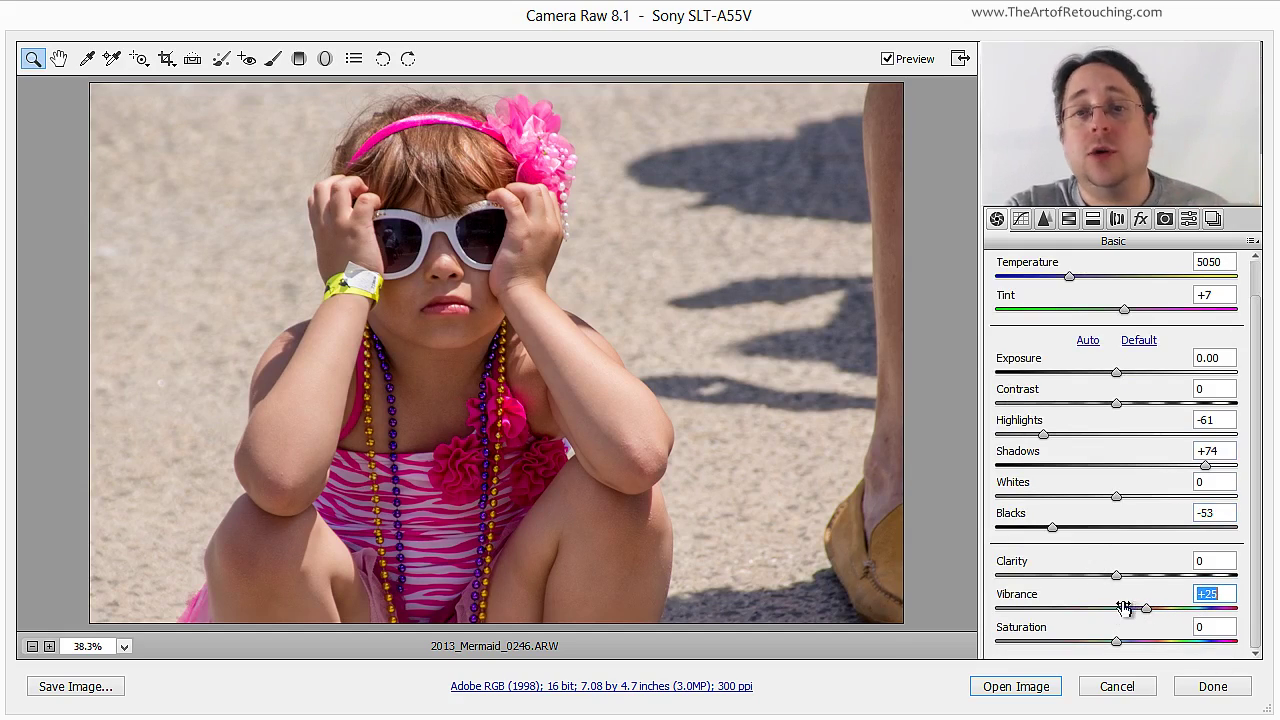
{"action": "left_click", "coordinate": [888, 59]}
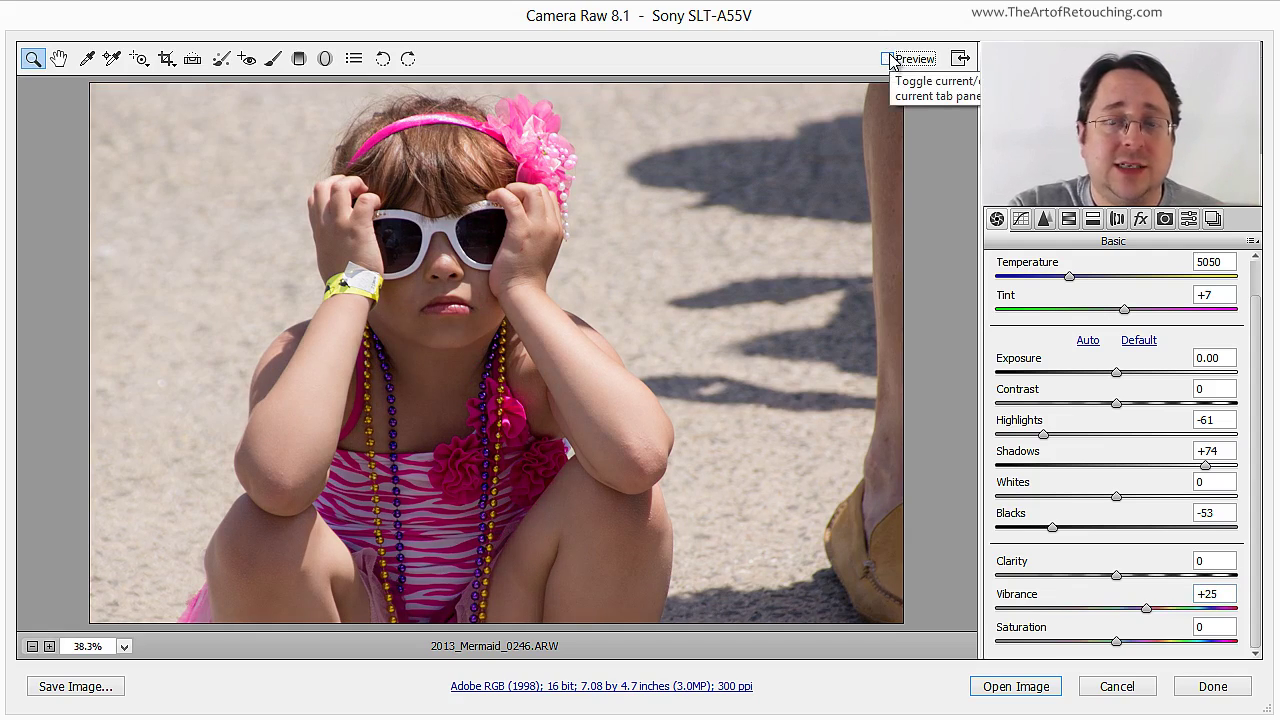
{"action": "left_click", "coordinate": [888, 59]}
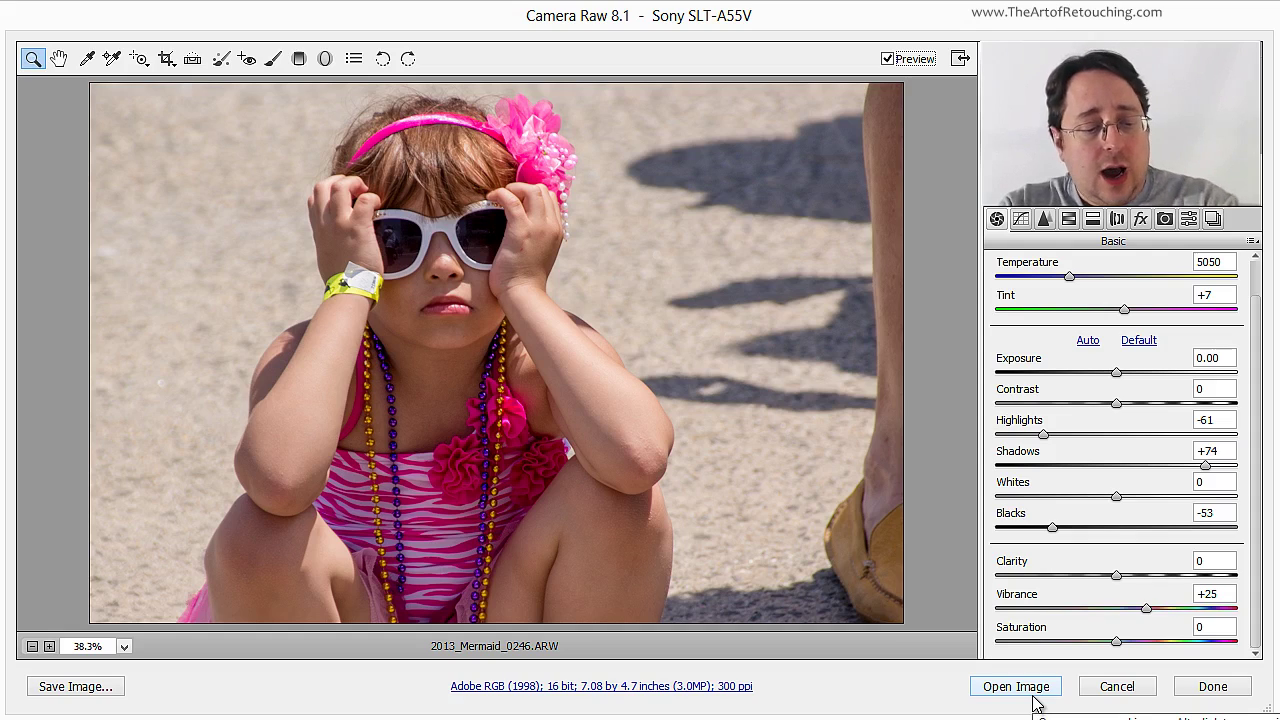
Step: Open the adjusted raw photo in Photoshop as a smart object, and revisit its Camera Raw settings without changing them
{"action": "key", "text": "shift"}
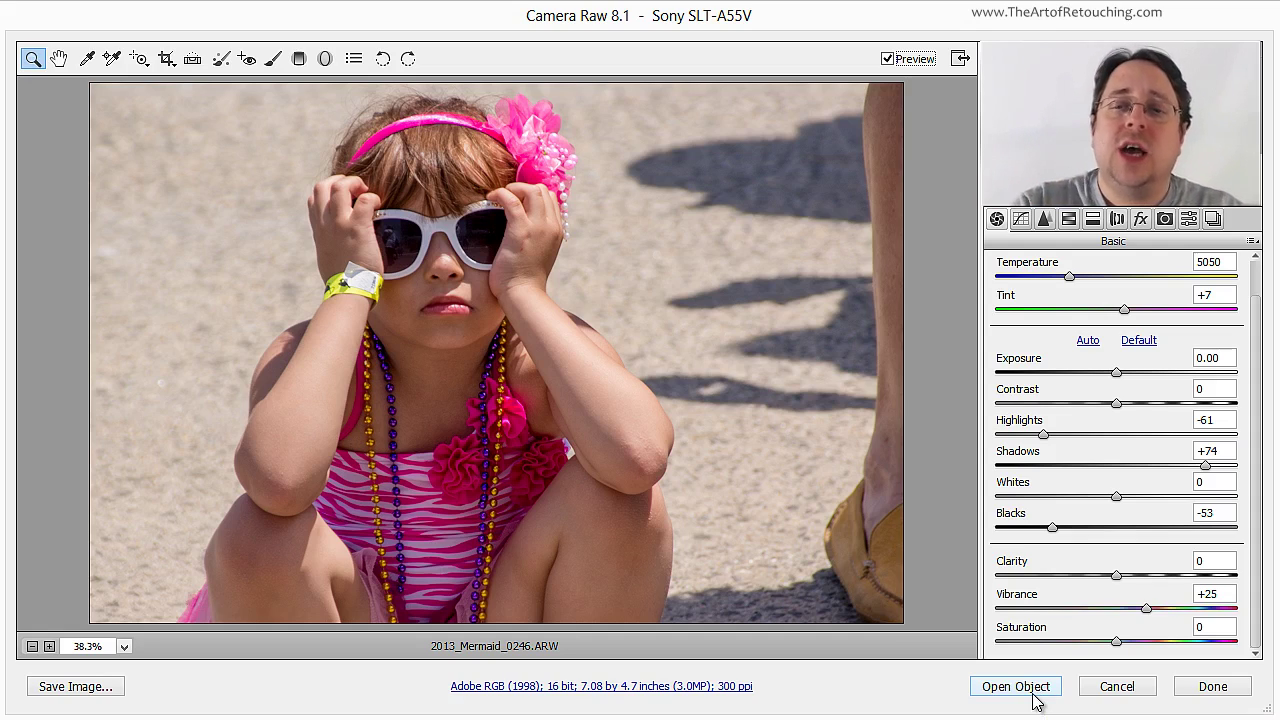
{"action": "left_click", "coordinate": [1030, 692]}
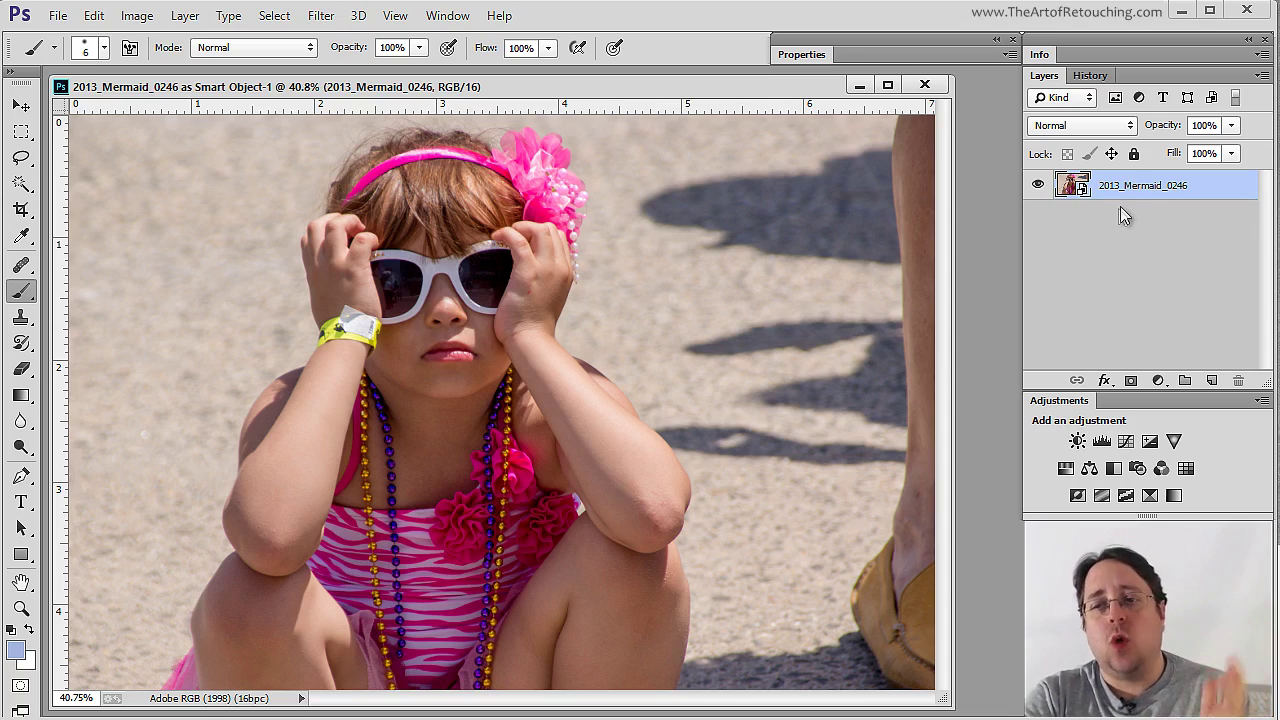
{"action": "double_click", "coordinate": [1072, 186]}
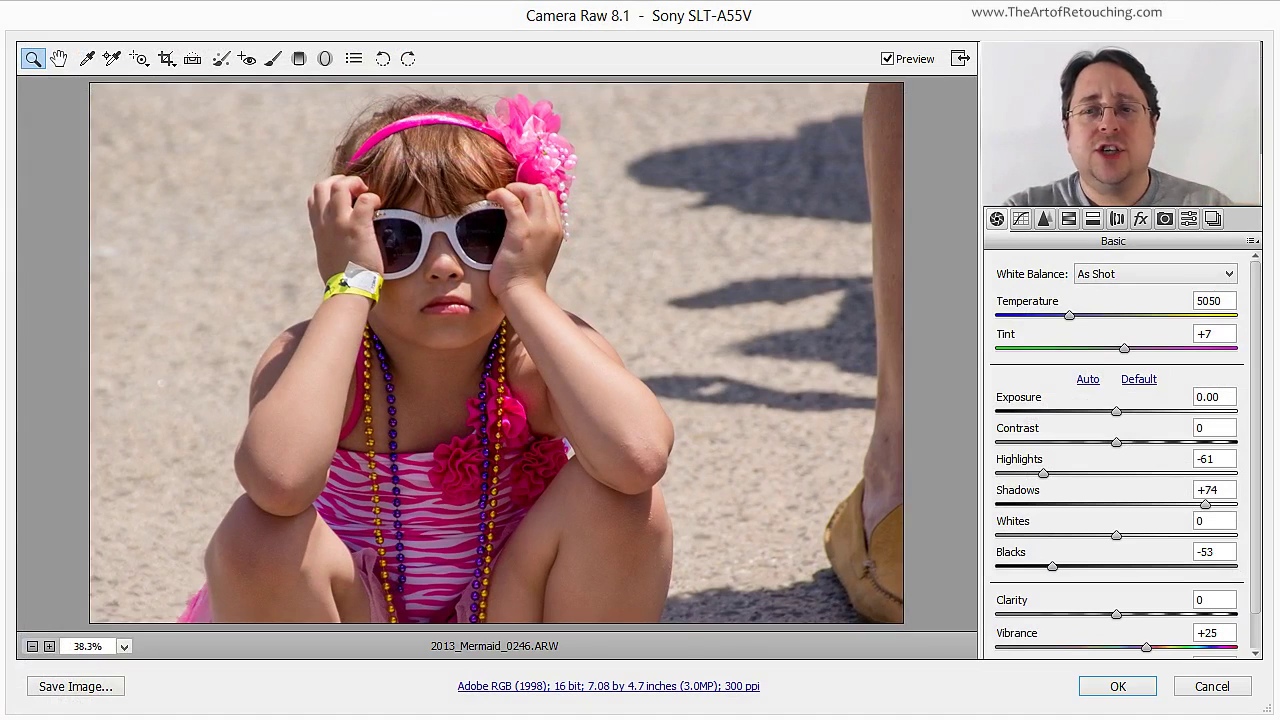
{"action": "left_click", "coordinate": [1224, 689]}
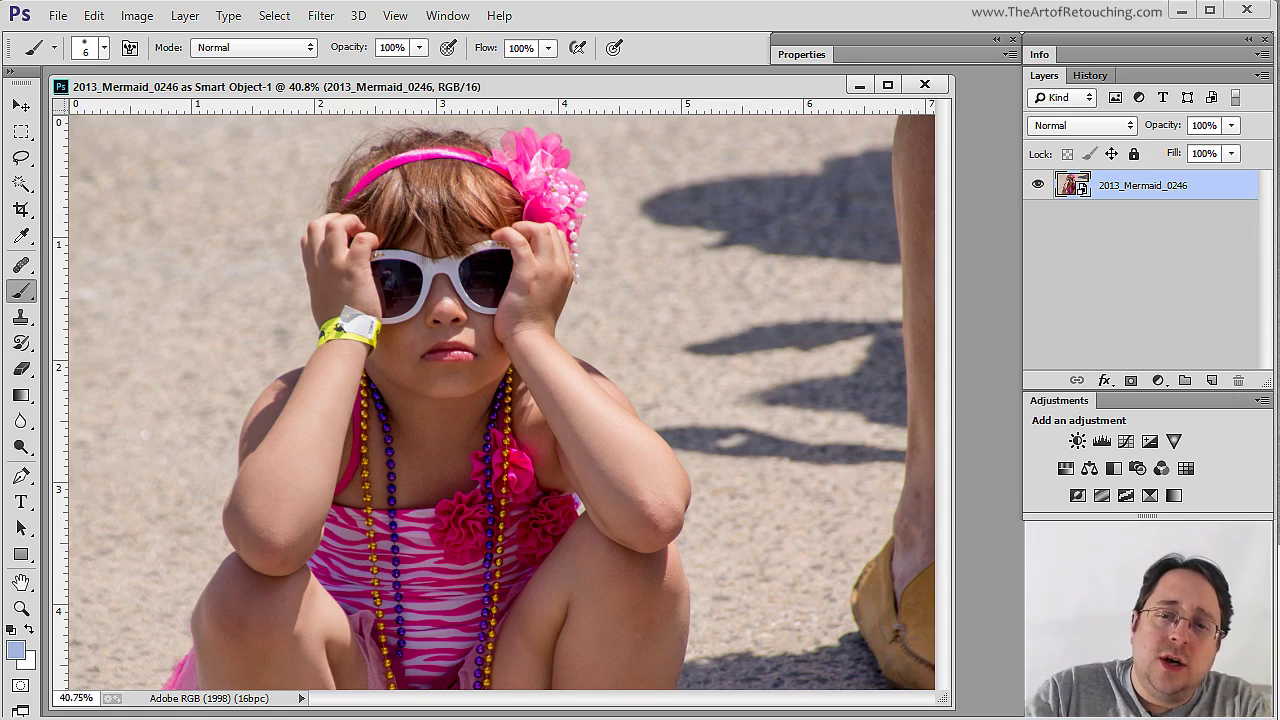
Step: Add an empty layer above the smart object and check it with the photo layer temporarily hidden
{"action": "left_click", "coordinate": [1211, 381]}
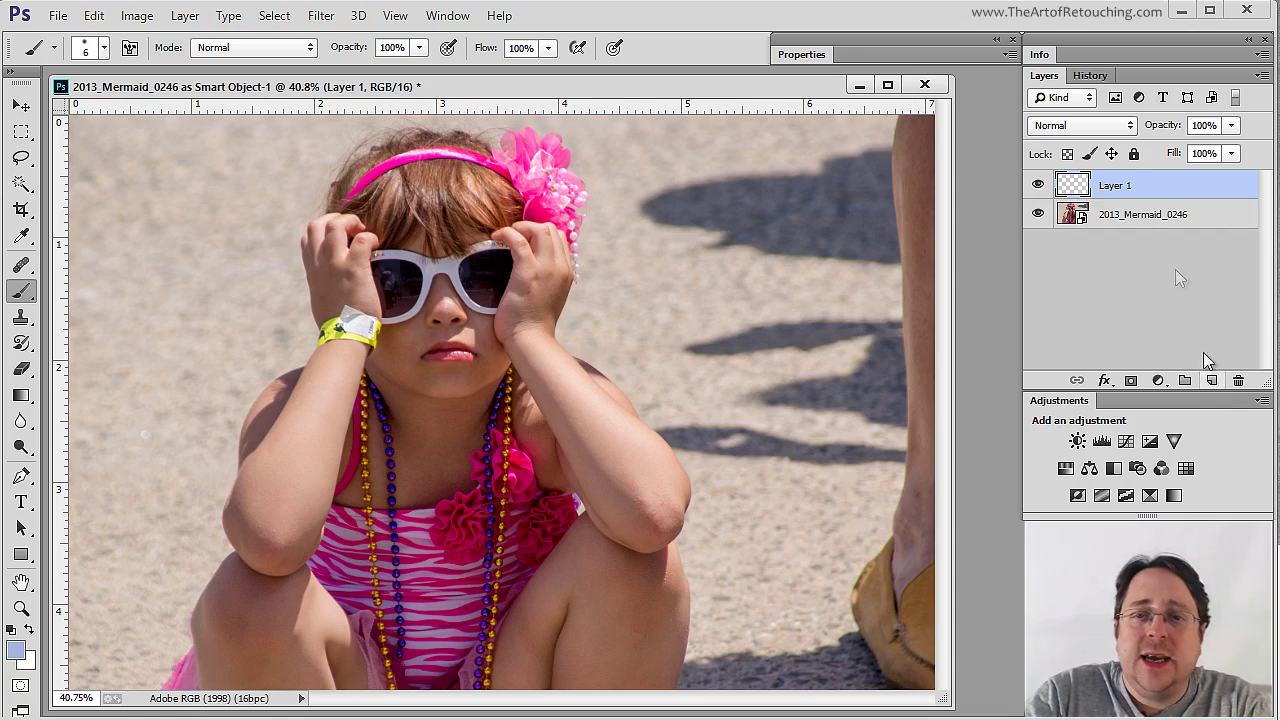
{"action": "left_click", "coordinate": [1038, 215]}
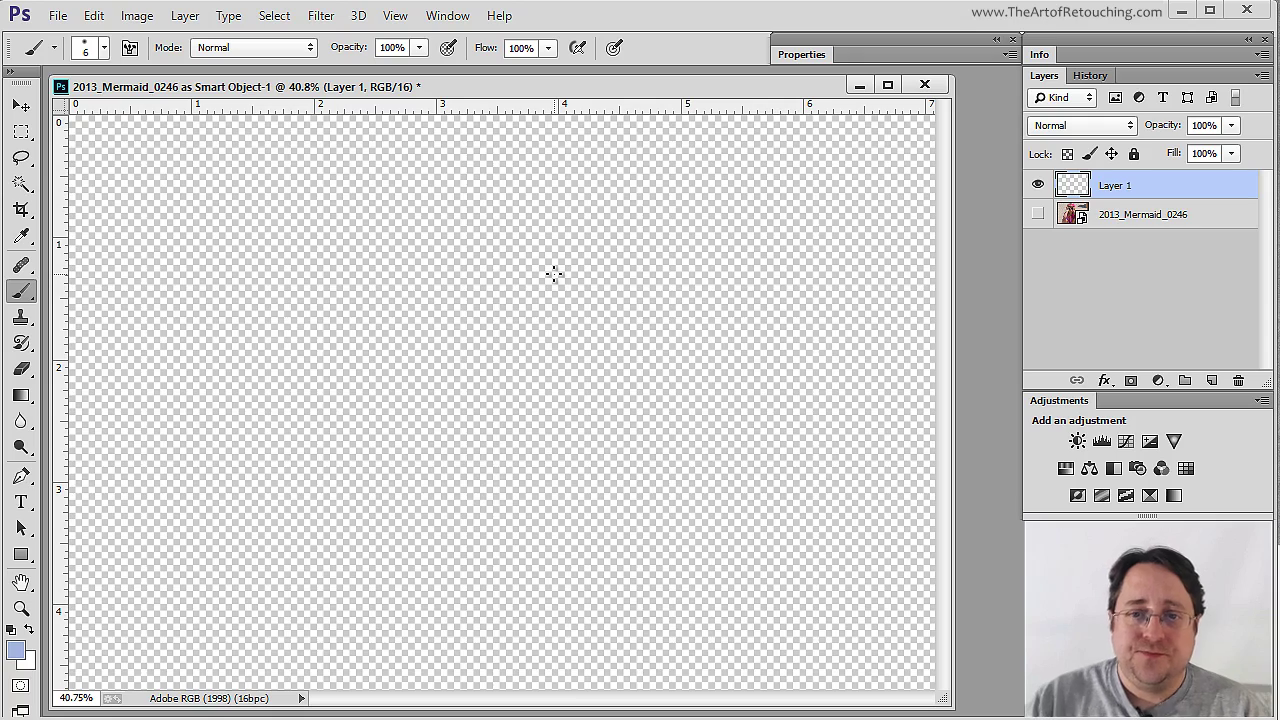
{"action": "left_click", "coordinate": [1038, 214]}
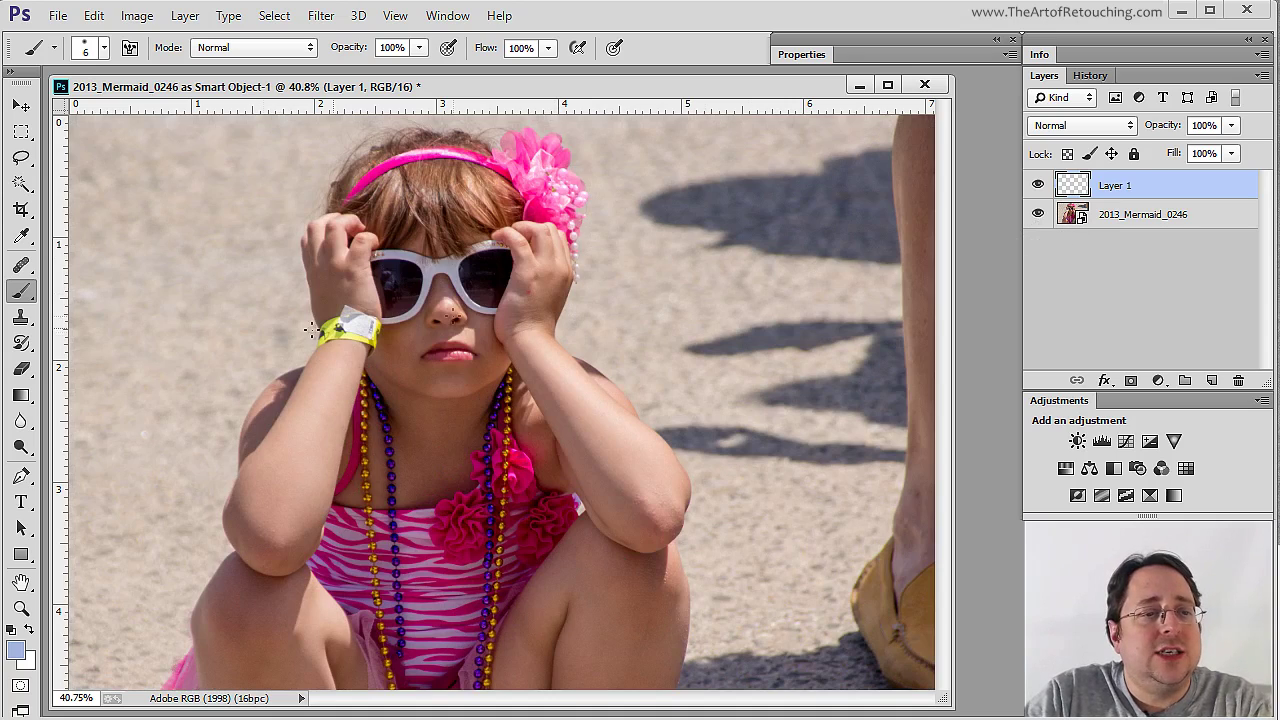
Step: Clone clean pavement over the large background shadows and the adult's upper leg using the Clone Stamp with a 150 px brush
{"action": "left_click", "coordinate": [24, 318]}
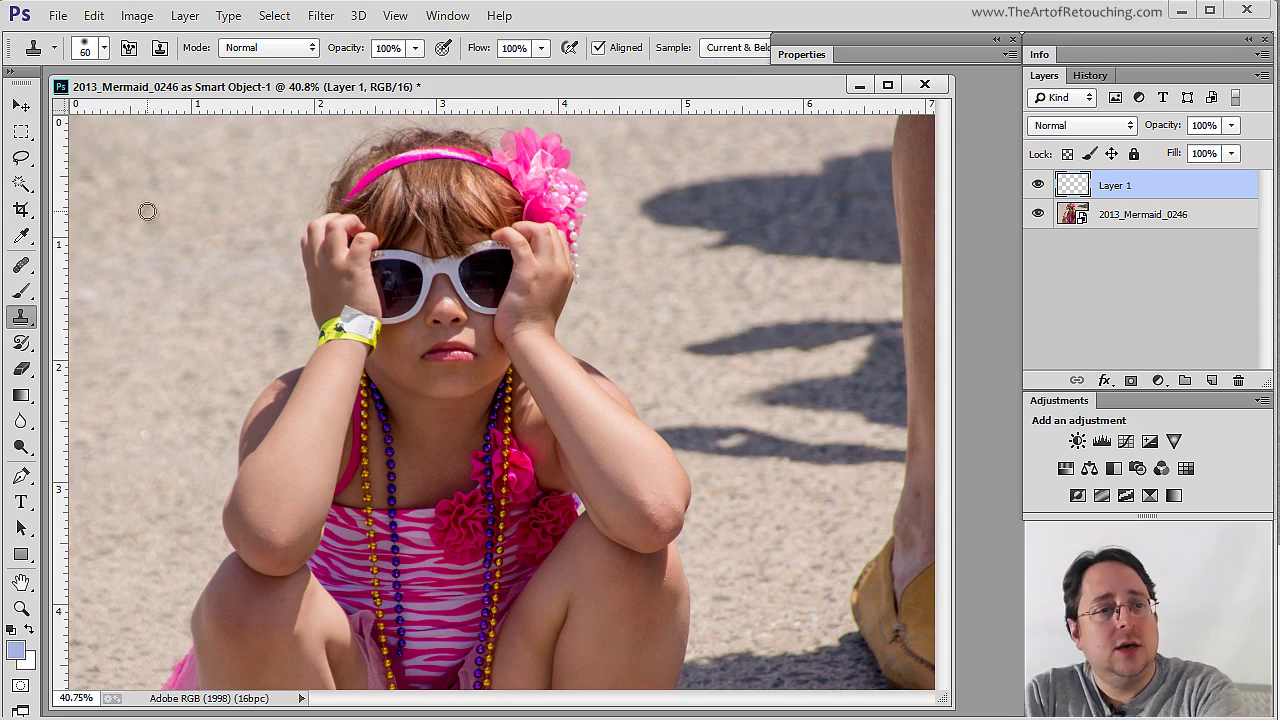
{"action": "key", "text": "bracketright"}
{"action": "key", "text": "bracketright"}
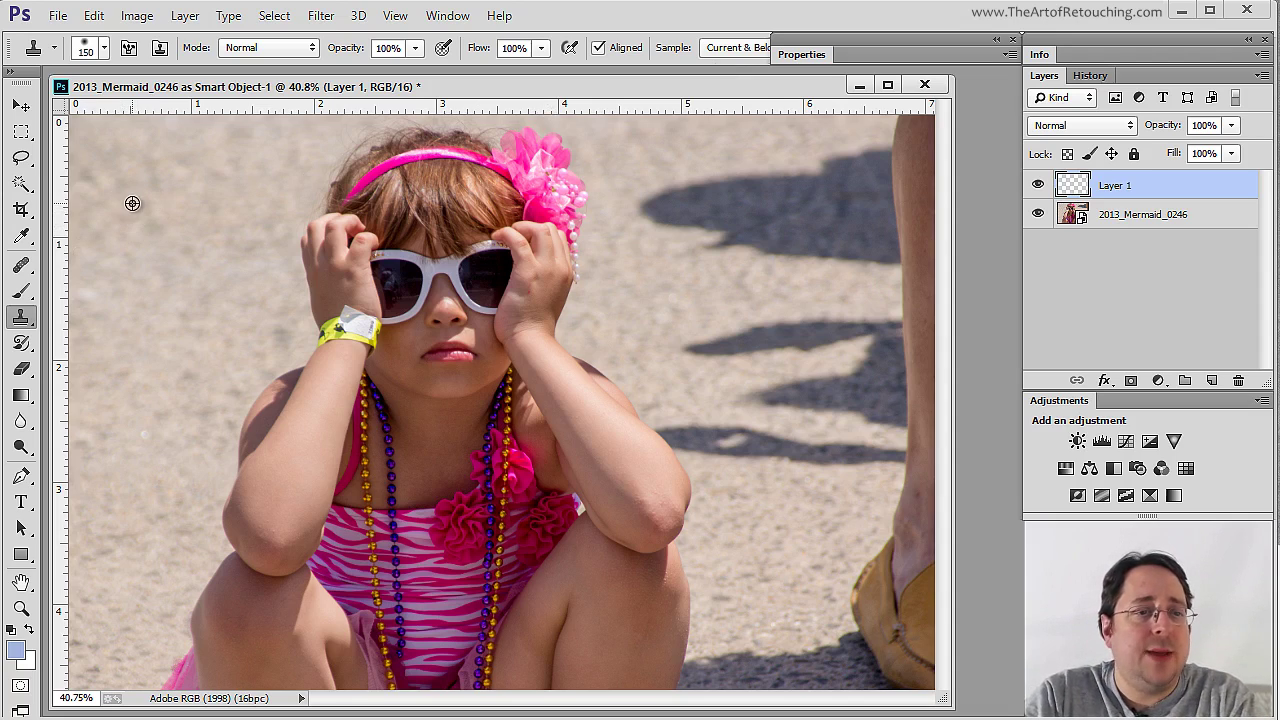
{"action": "left_click", "coordinate": [132, 204], "text": "alt"}
{"action": "mouse_move", "coordinate": [652, 206]}
{"action": "left_mouse_down"}
{"action": "mouse_move", "coordinate": [750, 195]}
{"action": "mouse_move", "coordinate": [752, 241]}
{"action": "mouse_move", "coordinate": [757, 192]}
{"action": "mouse_move", "coordinate": [752, 209]}
{"action": "mouse_move", "coordinate": [779, 187]}
{"action": "mouse_move", "coordinate": [795, 213]}
{"action": "mouse_move", "coordinate": [782, 256]}
{"action": "mouse_move", "coordinate": [810, 185]}
{"action": "mouse_move", "coordinate": [806, 240]}
{"action": "mouse_move", "coordinate": [831, 190]}
{"action": "mouse_move", "coordinate": [846, 231]}
{"action": "mouse_move", "coordinate": [871, 198]}
{"action": "mouse_move", "coordinate": [881, 209]}
{"action": "mouse_move", "coordinate": [869, 155]}
{"action": "mouse_move", "coordinate": [830, 163]}
{"action": "mouse_move", "coordinate": [871, 199]}
{"action": "mouse_move", "coordinate": [880, 238]}
{"action": "mouse_move", "coordinate": [831, 259]}
{"action": "mouse_move", "coordinate": [905, 258]}
{"action": "mouse_move", "coordinate": [917, 125]}
{"action": "mouse_move", "coordinate": [925, 343]}
{"action": "mouse_move", "coordinate": [906, 196]}
{"action": "mouse_move", "coordinate": [866, 181]}
{"action": "mouse_move", "coordinate": [903, 133]}
{"action": "mouse_move", "coordinate": [944, 122]}
{"action": "mouse_move", "coordinate": [907, 143]}
{"action": "mouse_move", "coordinate": [890, 180]}
{"action": "left_mouse_up"}
{"action": "left_click", "coordinate": [123, 215], "text": "alt"}
{"action": "left_click", "coordinate": [171, 233], "text": "alt"}
{"action": "mouse_move", "coordinate": [717, 326]}
{"action": "left_mouse_down"}
{"action": "mouse_move", "coordinate": [816, 323]}
{"action": "mouse_move", "coordinate": [692, 337]}
{"action": "mouse_move", "coordinate": [842, 339]}
{"action": "mouse_move", "coordinate": [900, 332]}
{"action": "left_mouse_up"}
{"action": "left_click", "coordinate": [732, 240], "text": "alt"}
{"action": "mouse_move", "coordinate": [747, 392]}
{"action": "left_mouse_down"}
{"action": "mouse_move", "coordinate": [925, 364]}
{"action": "mouse_move", "coordinate": [920, 391]}
{"action": "mouse_move", "coordinate": [821, 388]}
{"action": "mouse_move", "coordinate": [801, 404]}
{"action": "mouse_move", "coordinate": [894, 425]}
{"action": "mouse_move", "coordinate": [931, 425]}
{"action": "left_mouse_up"}
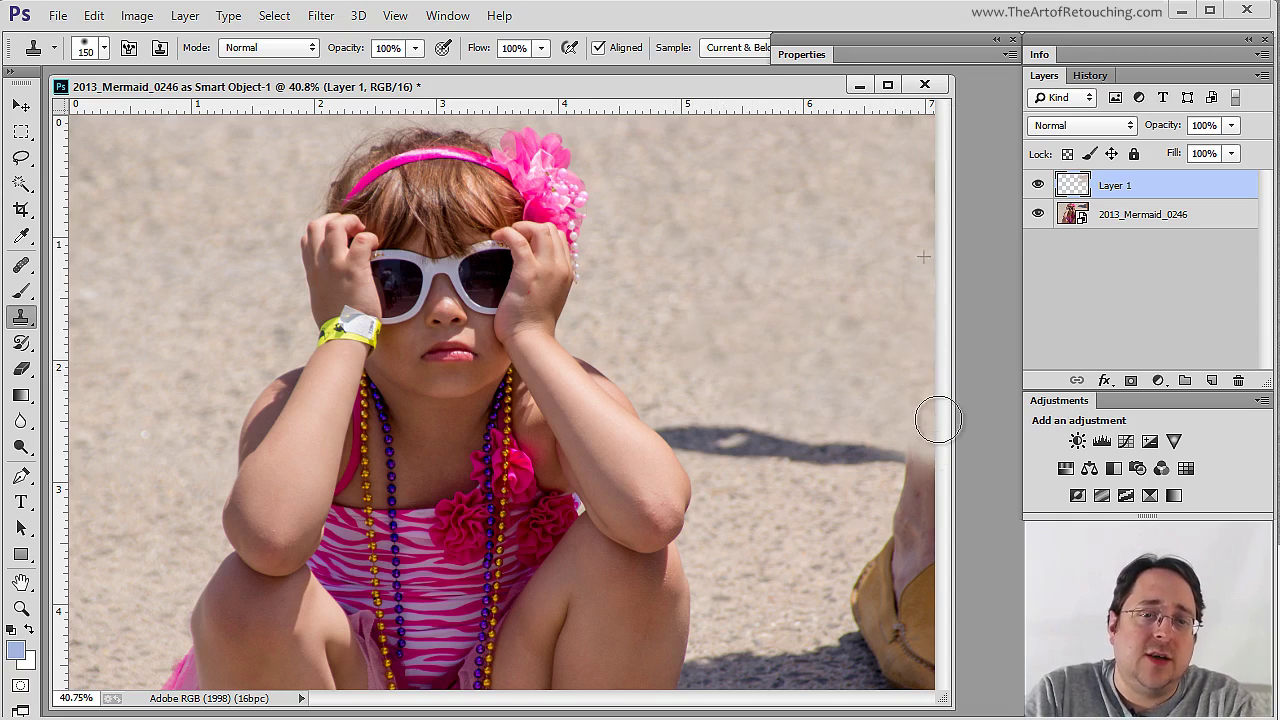
Step: Clone pavement over the adult's lower leg, the shoe and the shadow along the photo's lower edge
{"action": "left_click", "coordinate": [691, 319], "text": "alt"}
{"action": "mouse_move", "coordinate": [913, 498]}
{"action": "left_mouse_down"}
{"action": "mouse_move", "coordinate": [928, 530]}
{"action": "mouse_move", "coordinate": [876, 571]}
{"action": "mouse_move", "coordinate": [930, 590]}
{"action": "mouse_move", "coordinate": [870, 616]}
{"action": "mouse_move", "coordinate": [918, 625]}
{"action": "left_mouse_up"}
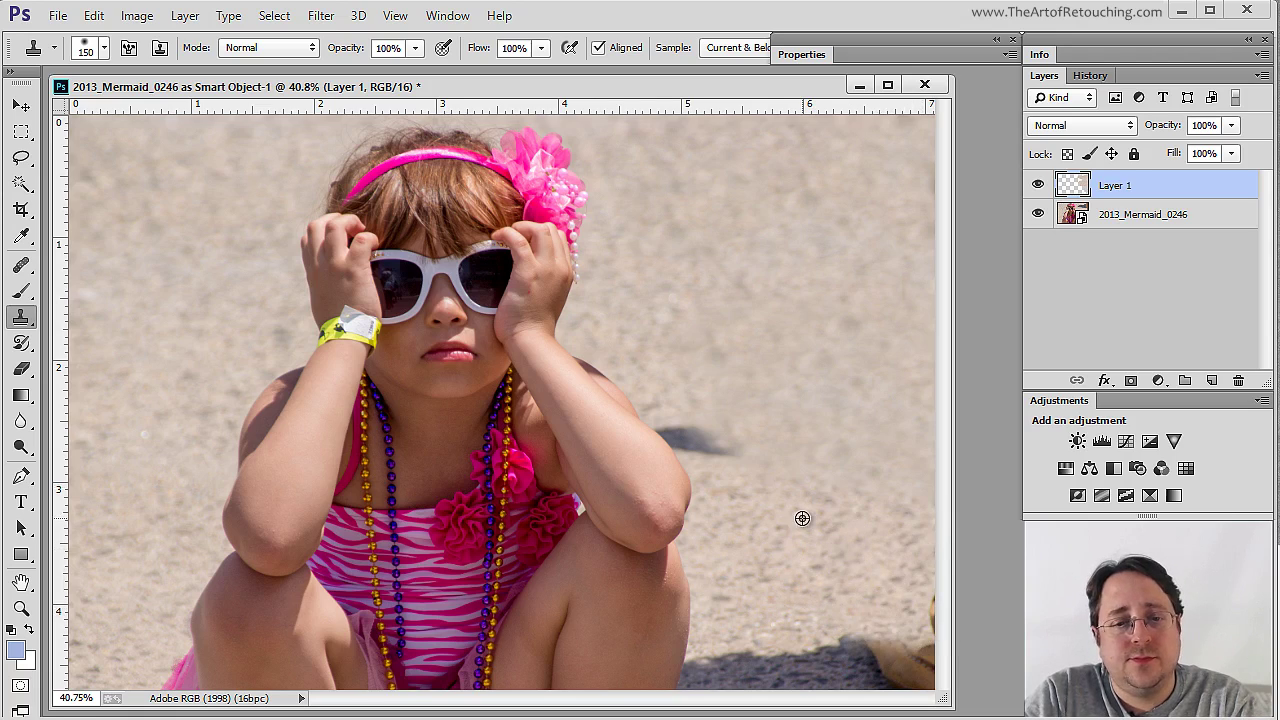
{"action": "left_click", "coordinate": [781, 612], "text": "alt"}
{"action": "mouse_move", "coordinate": [770, 670]}
{"action": "left_mouse_down"}
{"action": "mouse_move", "coordinate": [883, 640]}
{"action": "mouse_move", "coordinate": [928, 613]}
{"action": "mouse_move", "coordinate": [939, 626]}
{"action": "mouse_move", "coordinate": [921, 660]}
{"action": "mouse_move", "coordinate": [772, 667]}
{"action": "mouse_move", "coordinate": [928, 686]}
{"action": "left_mouse_up"}
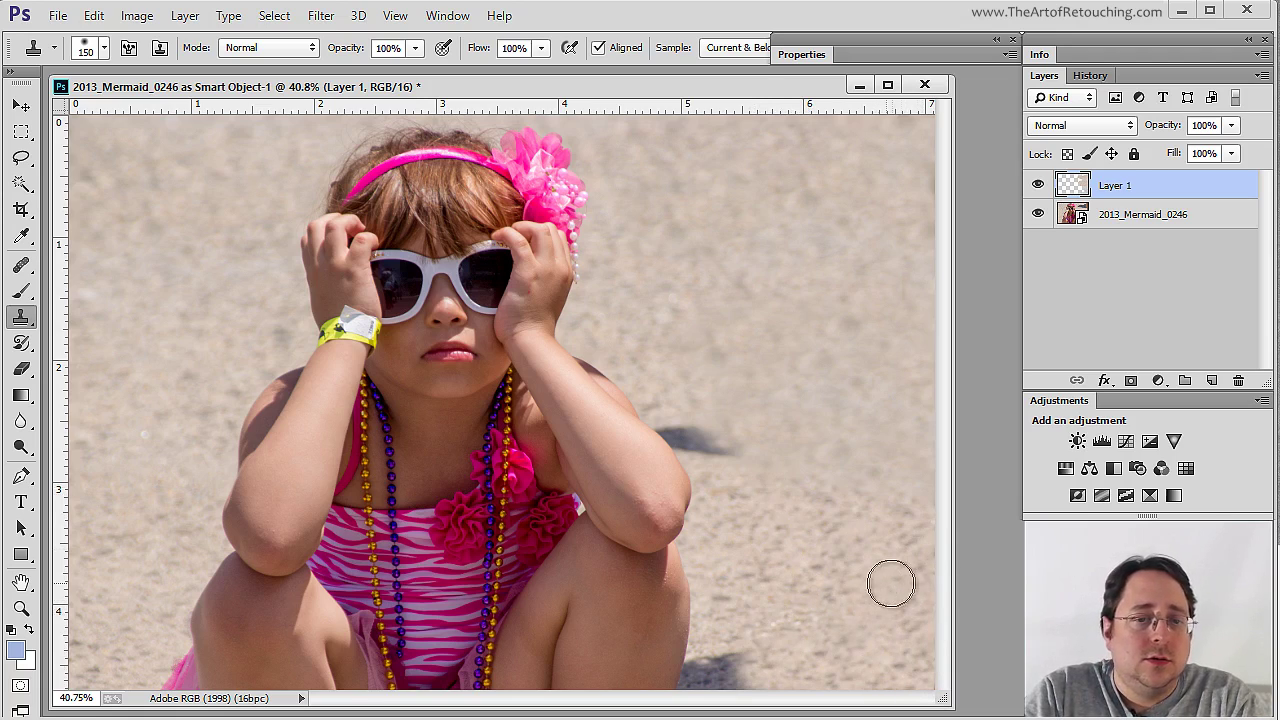
Step: Clone out the remaining shadows beside the girl's knee and elbow, reducing the brush size to 50 px
{"action": "mouse_move", "coordinate": [751, 666]}
{"action": "left_mouse_down"}
{"action": "mouse_move", "coordinate": [709, 686]}
{"action": "mouse_move", "coordinate": [696, 665]}
{"action": "left_mouse_up"}
{"action": "key", "text": "bracketleft"}
{"action": "key", "text": "bracketleft"}
{"action": "key", "text": "bracketleft"}
{"action": "key", "text": "bracketleft"}
{"action": "key", "text": "bracketleft"}
{"action": "key", "text": "bracketleft"}
{"action": "key", "text": "bracketleft"}
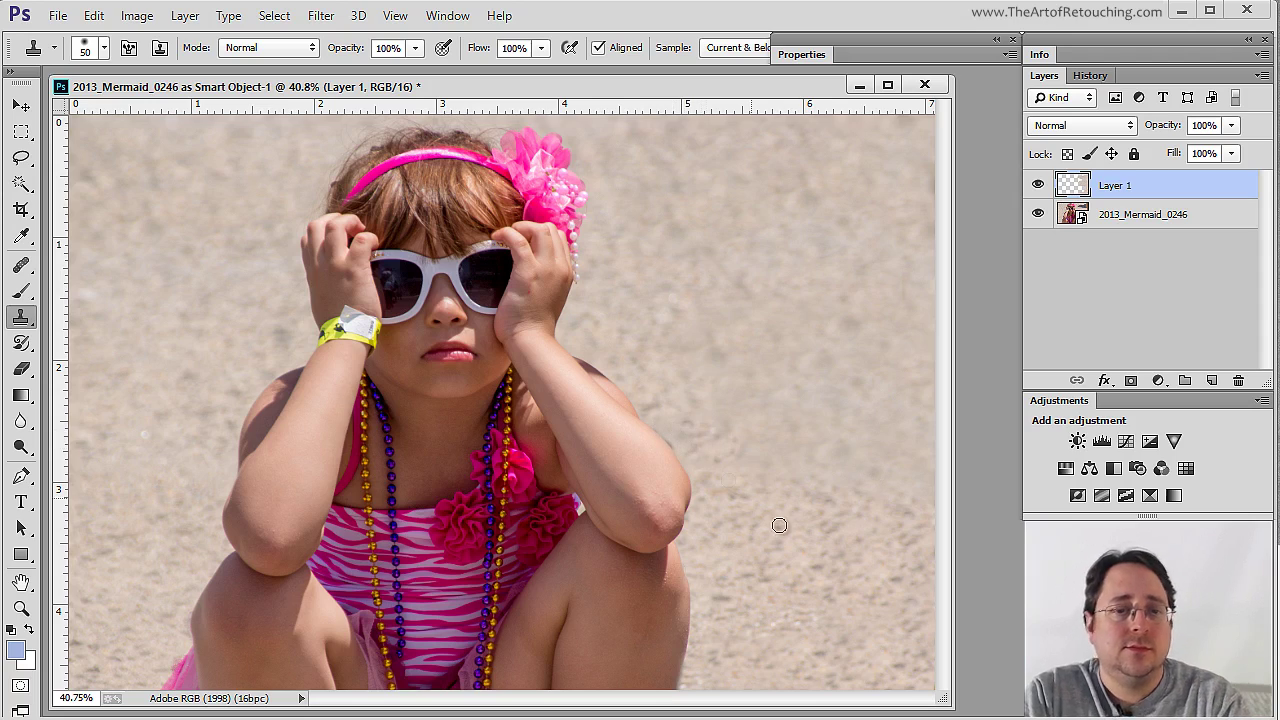
Step: Retouch the cloned pavement beside the girl with the Healing Brush at 90 px, sampling from Current & Below
{"action": "left_click", "coordinate": [22, 264]}
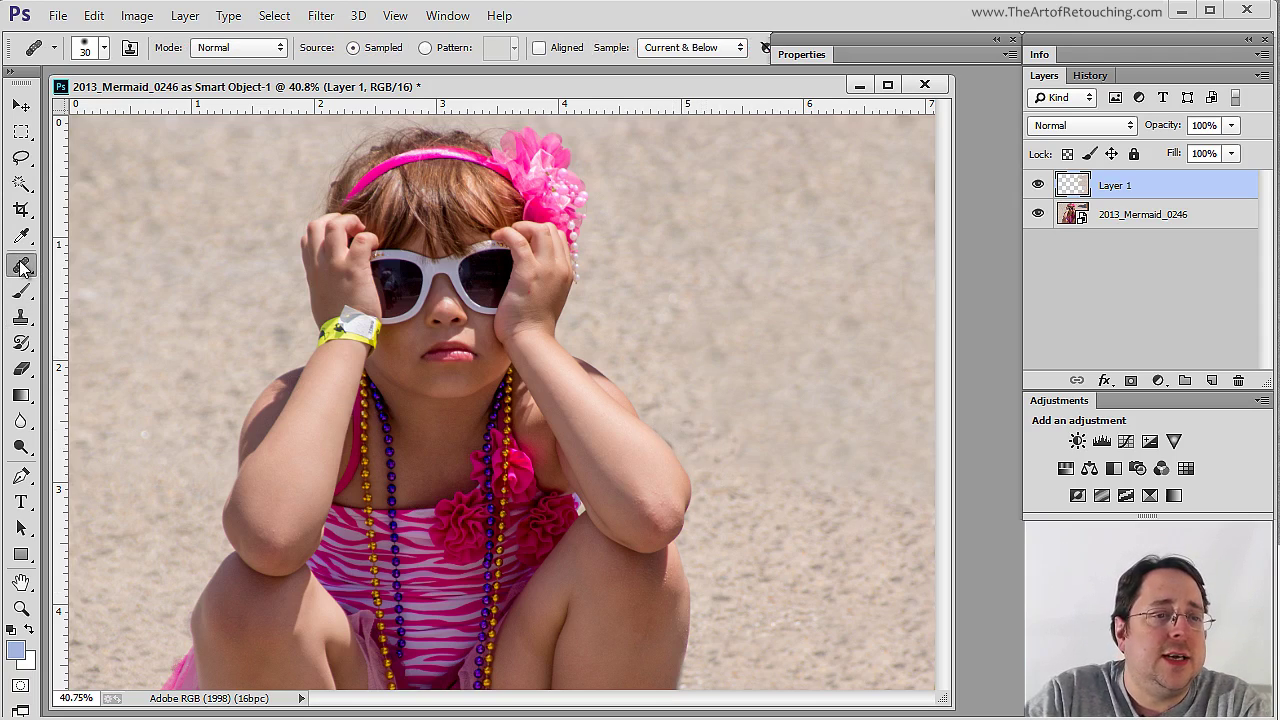
{"action": "left_click", "coordinate": [120, 279]}
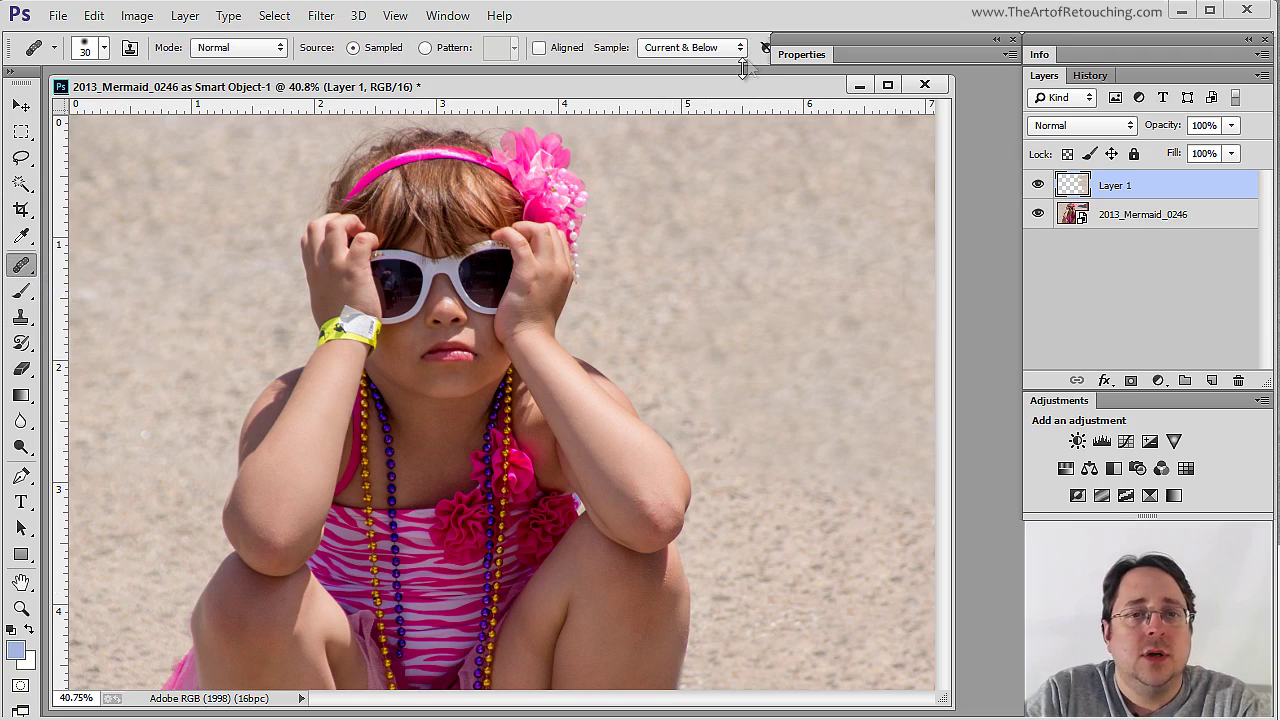
{"action": "key", "text": "bracketright"}
{"action": "key", "text": "bracketright"}
{"action": "key", "text": "bracketright"}
{"action": "key", "text": "bracketright"}
{"action": "key", "text": "bracketright"}
{"action": "key", "text": "bracketright"}
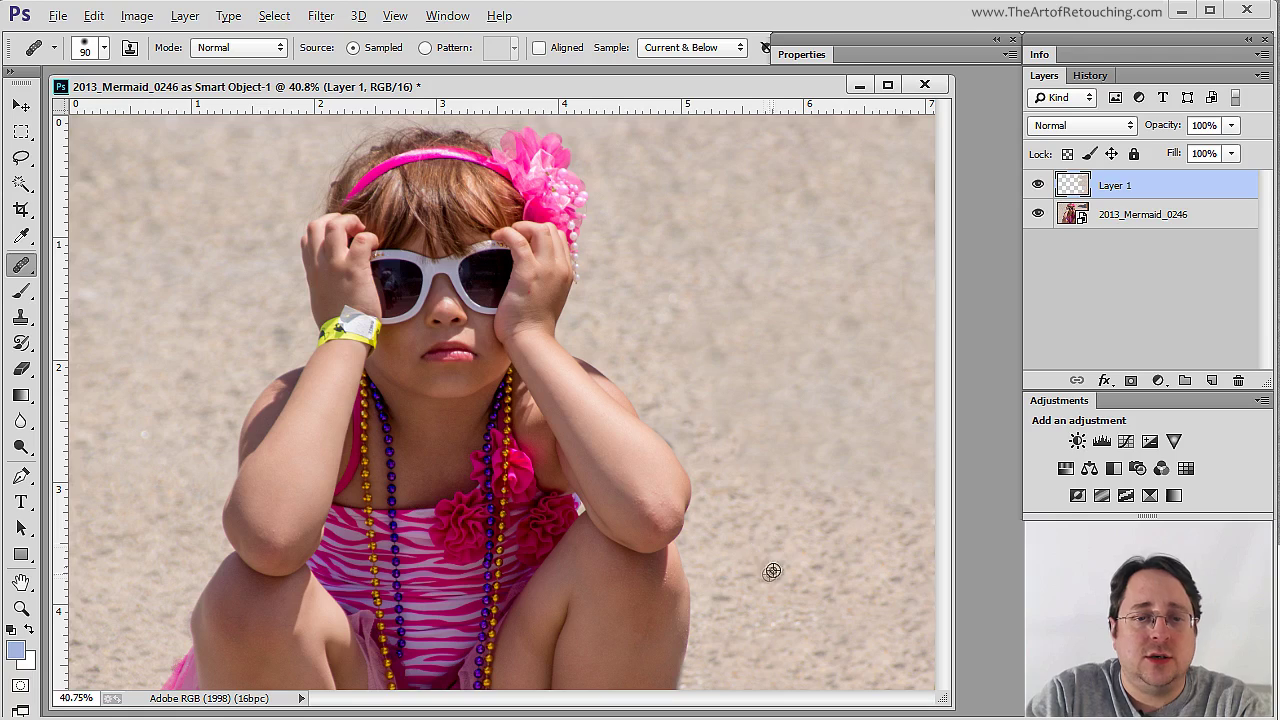
{"action": "mouse_move", "coordinate": [760, 476]}
{"action": "left_mouse_down"}
{"action": "mouse_move", "coordinate": [801, 461]}
{"action": "mouse_move", "coordinate": [818, 473]}
{"action": "mouse_move", "coordinate": [816, 436]}
{"action": "mouse_move", "coordinate": [832, 432]}
{"action": "mouse_move", "coordinate": [833, 494]}
{"action": "mouse_move", "coordinate": [885, 421]}
{"action": "mouse_move", "coordinate": [872, 465]}
{"action": "mouse_move", "coordinate": [883, 541]}
{"action": "mouse_move", "coordinate": [915, 489]}
{"action": "mouse_move", "coordinate": [922, 379]}
{"action": "mouse_move", "coordinate": [897, 463]}
{"action": "mouse_move", "coordinate": [906, 544]}
{"action": "mouse_move", "coordinate": [861, 600]}
{"action": "left_mouse_up"}
Step: Blend the retouched pavement beside the girl using the Clone Stamp at 20% opacity with a 150 px brush
{"action": "key", "text": "s"}
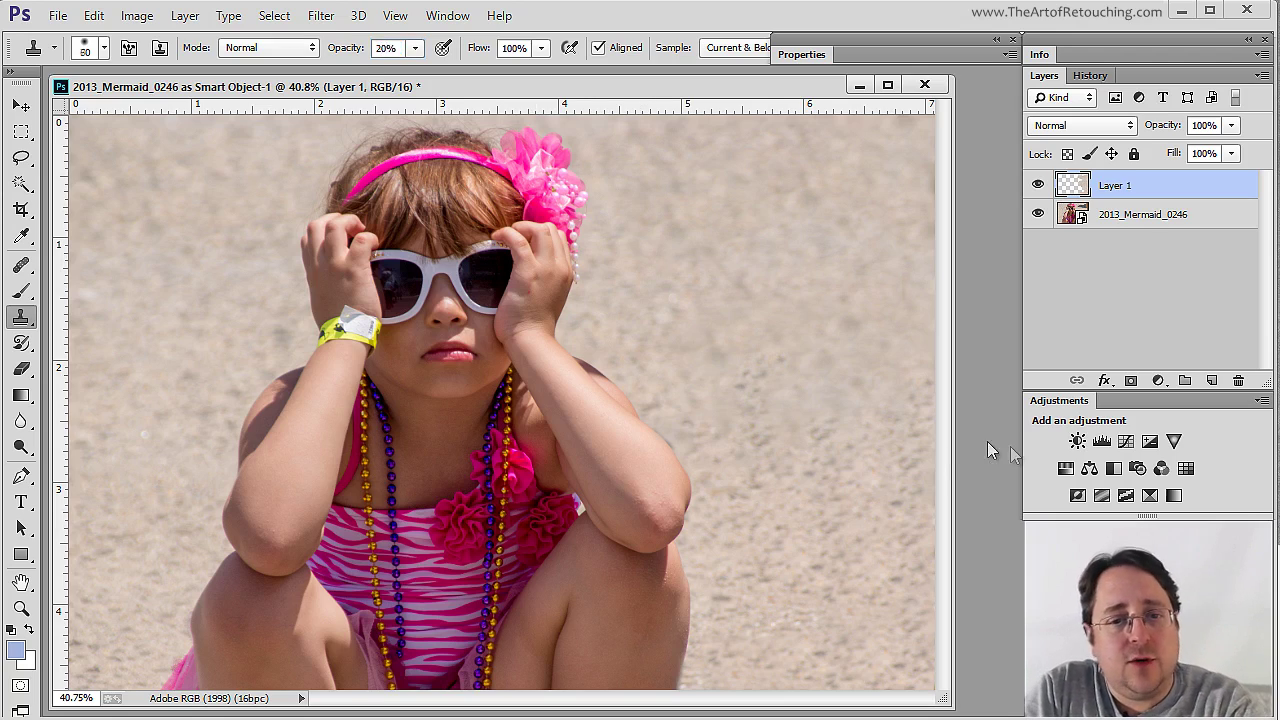
{"action": "key", "text": "bracketright"}
{"action": "key", "text": "bracketright"}
{"action": "key", "text": "bracketright"}
{"action": "key", "text": "bracketright"}
{"action": "key", "text": "bracketright"}
{"action": "key", "text": "bracketright"}
{"action": "key", "text": "bracketright"}
{"action": "left_click_drag", "start_coordinate": [739, 363], "coordinate": [839, 440]}
{"action": "mouse_move", "coordinate": [914, 430]}
{"action": "left_mouse_down"}
{"action": "mouse_move", "coordinate": [922, 481]}
{"action": "mouse_move", "coordinate": [850, 441]}
{"action": "mouse_move", "coordinate": [791, 438]}
{"action": "mouse_move", "coordinate": [747, 412]}
{"action": "mouse_move", "coordinate": [725, 431]}
{"action": "mouse_move", "coordinate": [755, 441]}
{"action": "mouse_move", "coordinate": [759, 428]}
{"action": "mouse_move", "coordinate": [851, 516]}
{"action": "mouse_move", "coordinate": [876, 453]}
{"action": "mouse_move", "coordinate": [863, 503]}
{"action": "mouse_move", "coordinate": [923, 491]}
{"action": "mouse_move", "coordinate": [901, 523]}
{"action": "mouse_move", "coordinate": [804, 503]}
{"action": "mouse_move", "coordinate": [823, 268]}
{"action": "mouse_move", "coordinate": [804, 279]}
{"action": "mouse_move", "coordinate": [758, 511]}
{"action": "mouse_move", "coordinate": [776, 518]}
{"action": "mouse_move", "coordinate": [729, 204]}
{"action": "mouse_move", "coordinate": [723, 277]}
{"action": "mouse_move", "coordinate": [758, 452]}
{"action": "mouse_move", "coordinate": [811, 463]}
{"action": "mouse_move", "coordinate": [845, 541]}
{"action": "mouse_move", "coordinate": [881, 474]}
{"action": "mouse_move", "coordinate": [908, 572]}
{"action": "mouse_move", "coordinate": [763, 267]}
{"action": "mouse_move", "coordinate": [776, 526]}
{"action": "mouse_move", "coordinate": [826, 583]}
{"action": "mouse_move", "coordinate": [919, 591]}
{"action": "mouse_move", "coordinate": [811, 577]}
{"action": "mouse_move", "coordinate": [894, 606]}
{"action": "left_mouse_up"}
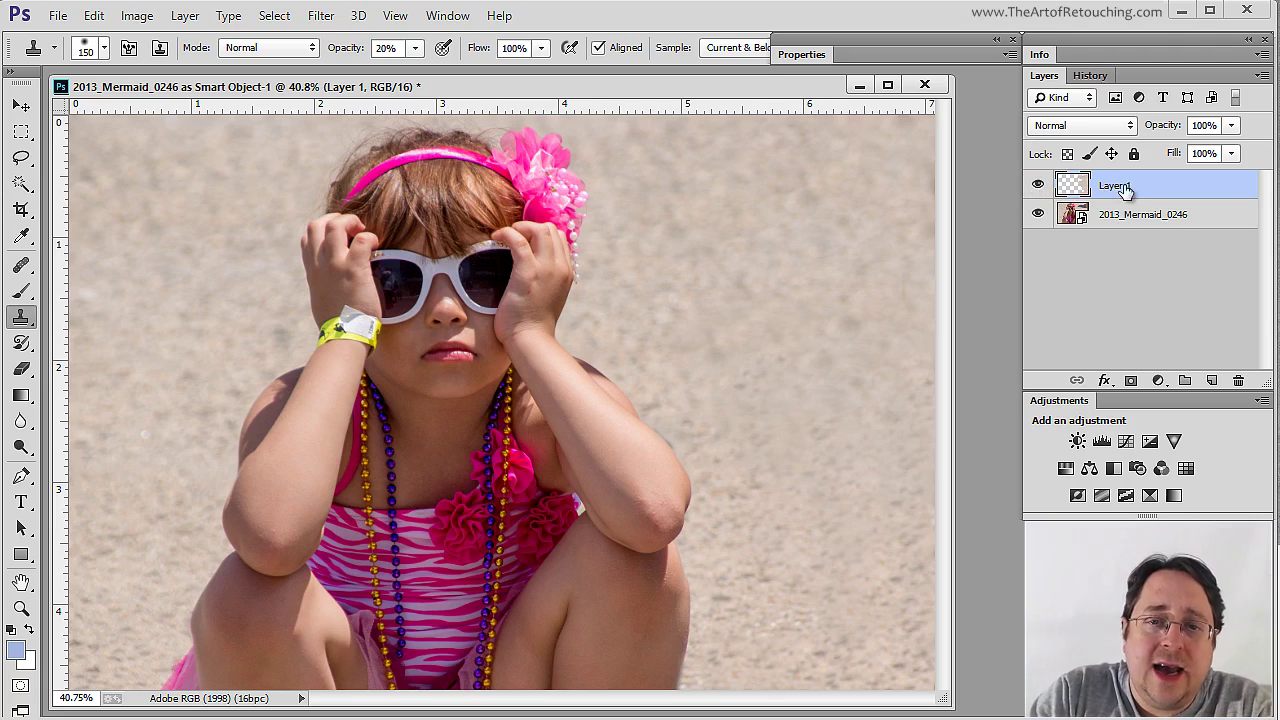
Step: Compare the retouching with the original by temporarily hiding Layer 1 and the photo layer in turn
{"action": "left_click", "coordinate": [1038, 185]}
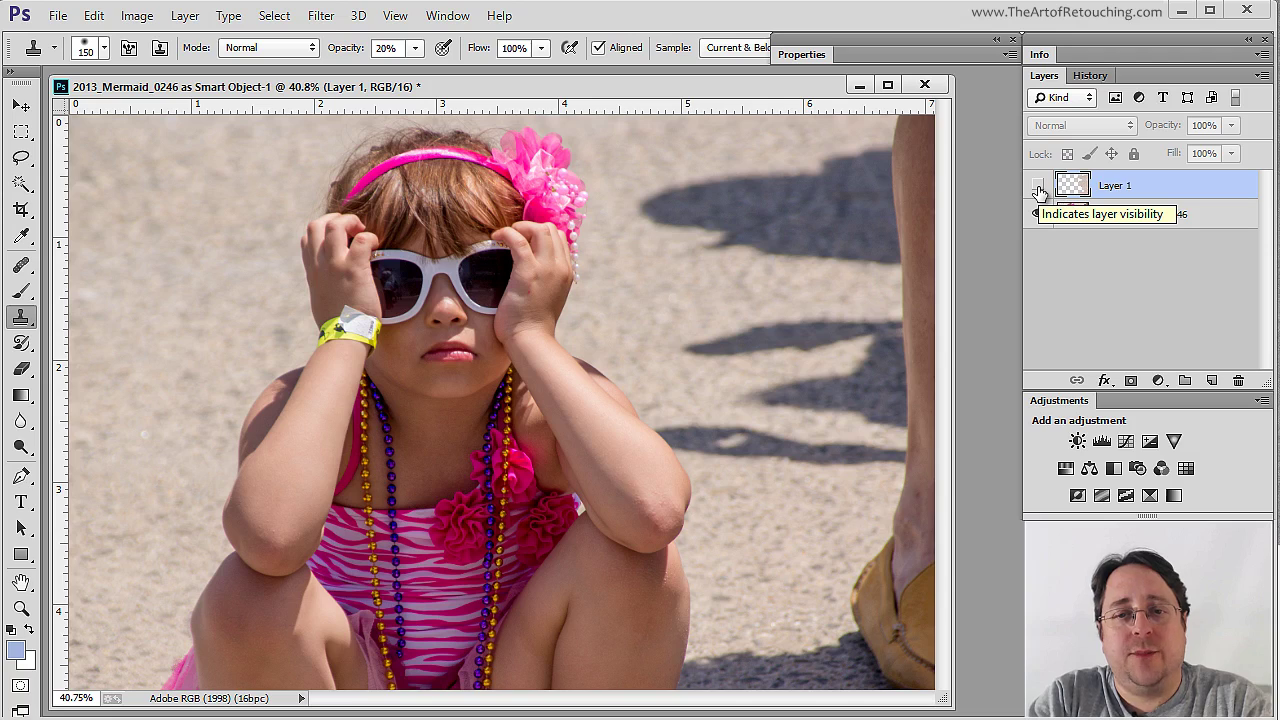
{"action": "left_click", "coordinate": [1038, 186]}
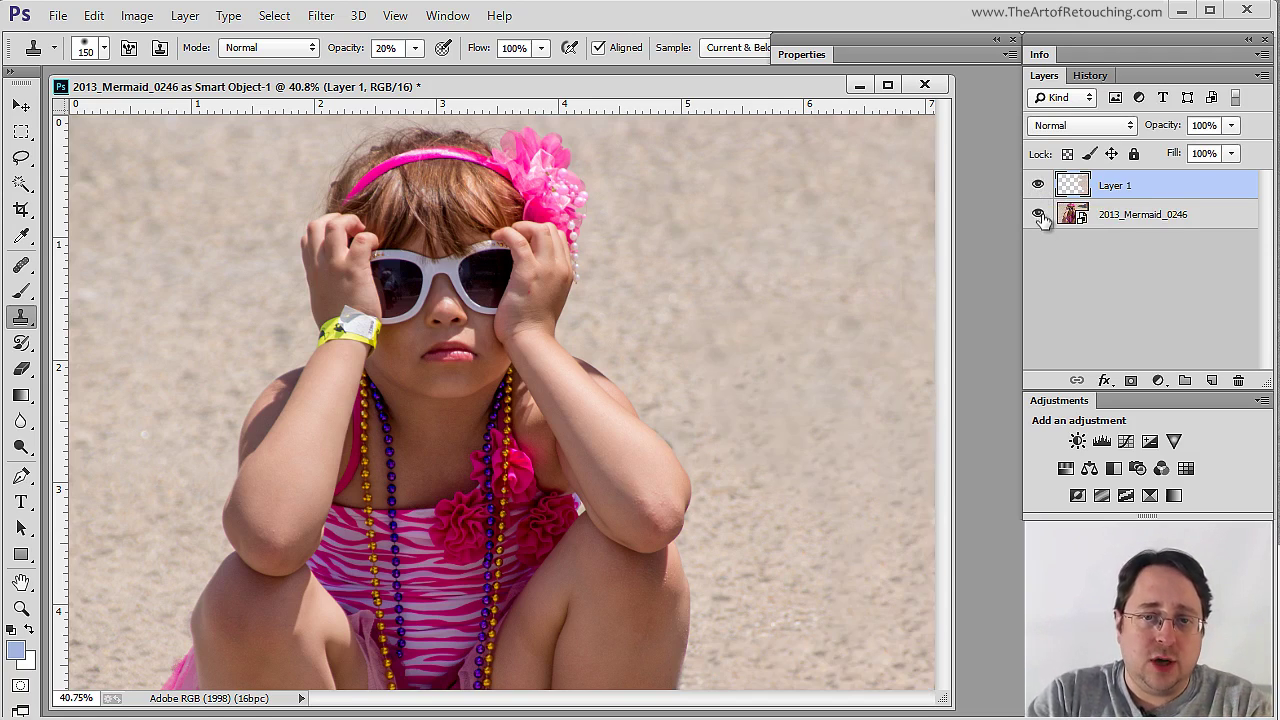
{"action": "left_click", "coordinate": [1038, 214]}
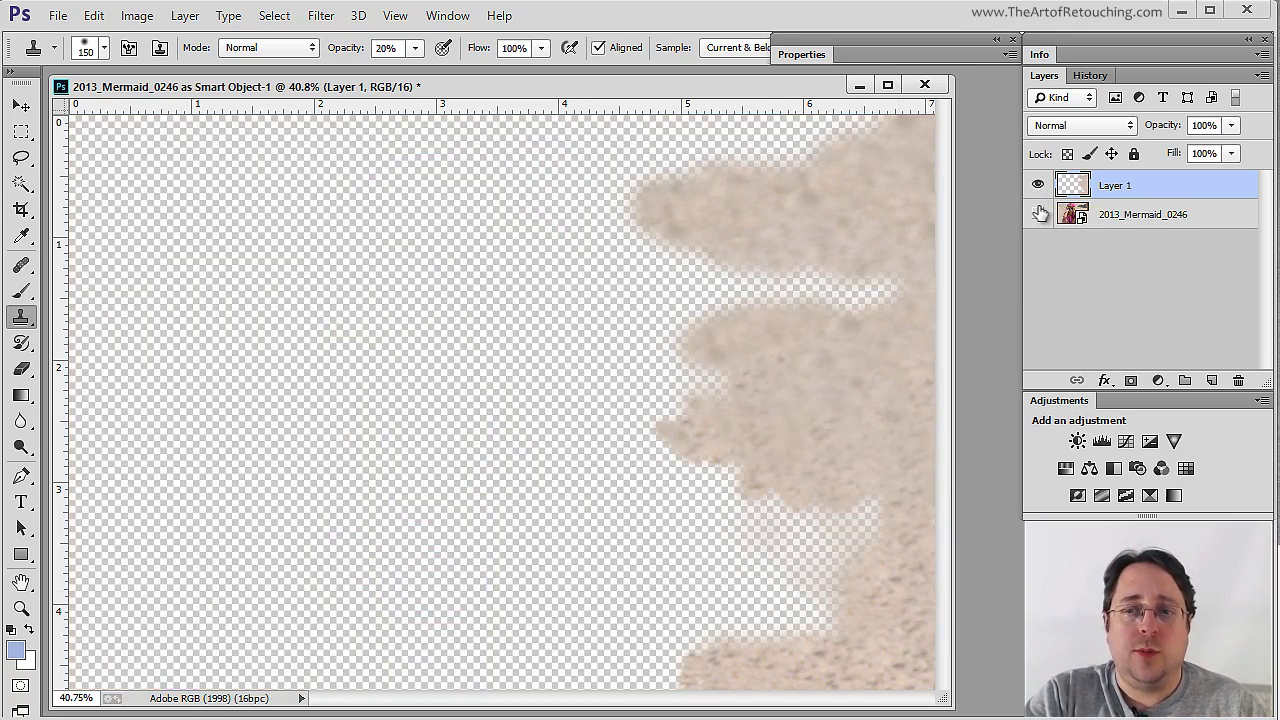
{"action": "left_click", "coordinate": [1038, 214]}
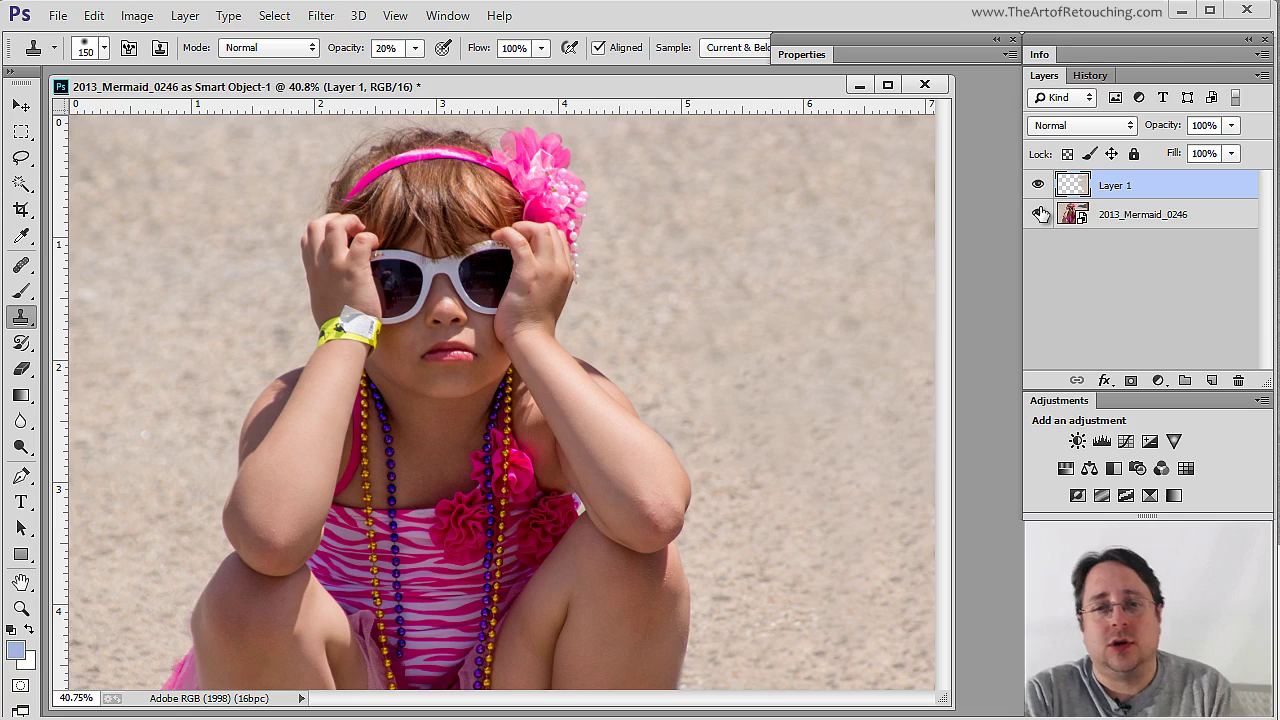
Step: Reopen the smart object's Camera Raw settings and set Exposure to -2.15
{"action": "left_click", "coordinate": [1075, 218]}
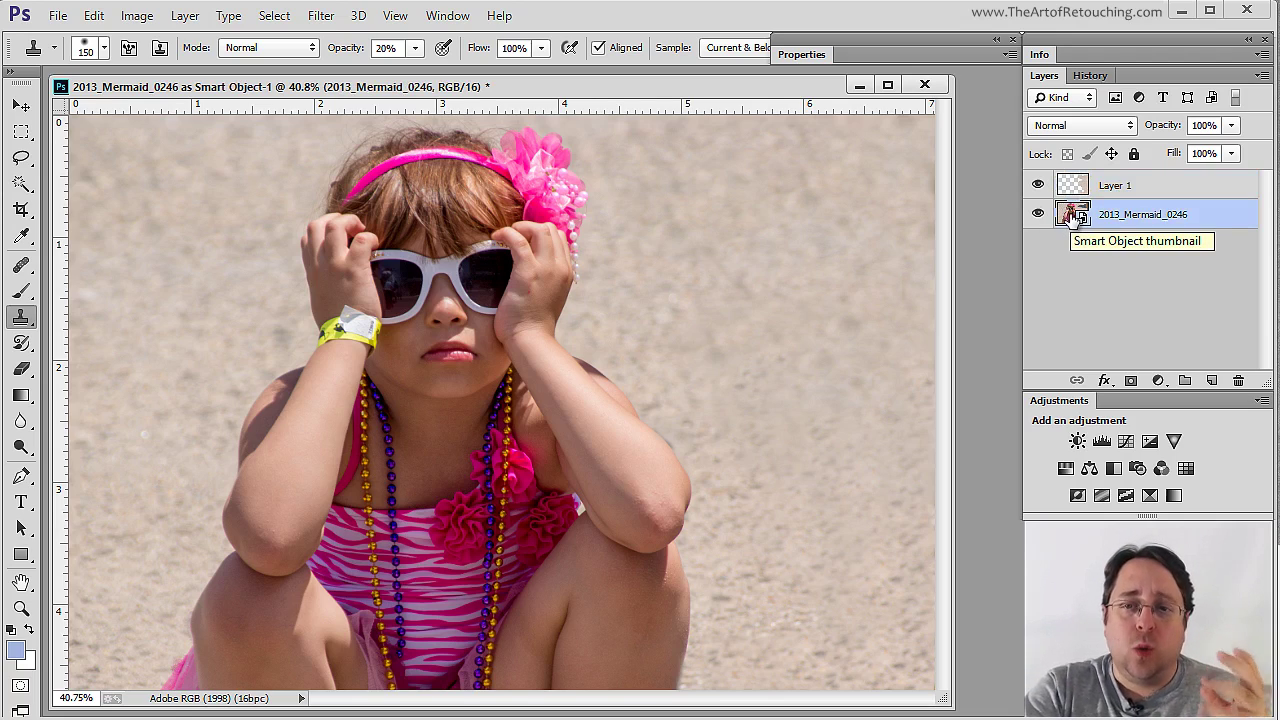
{"action": "double_click", "coordinate": [1073, 215]}
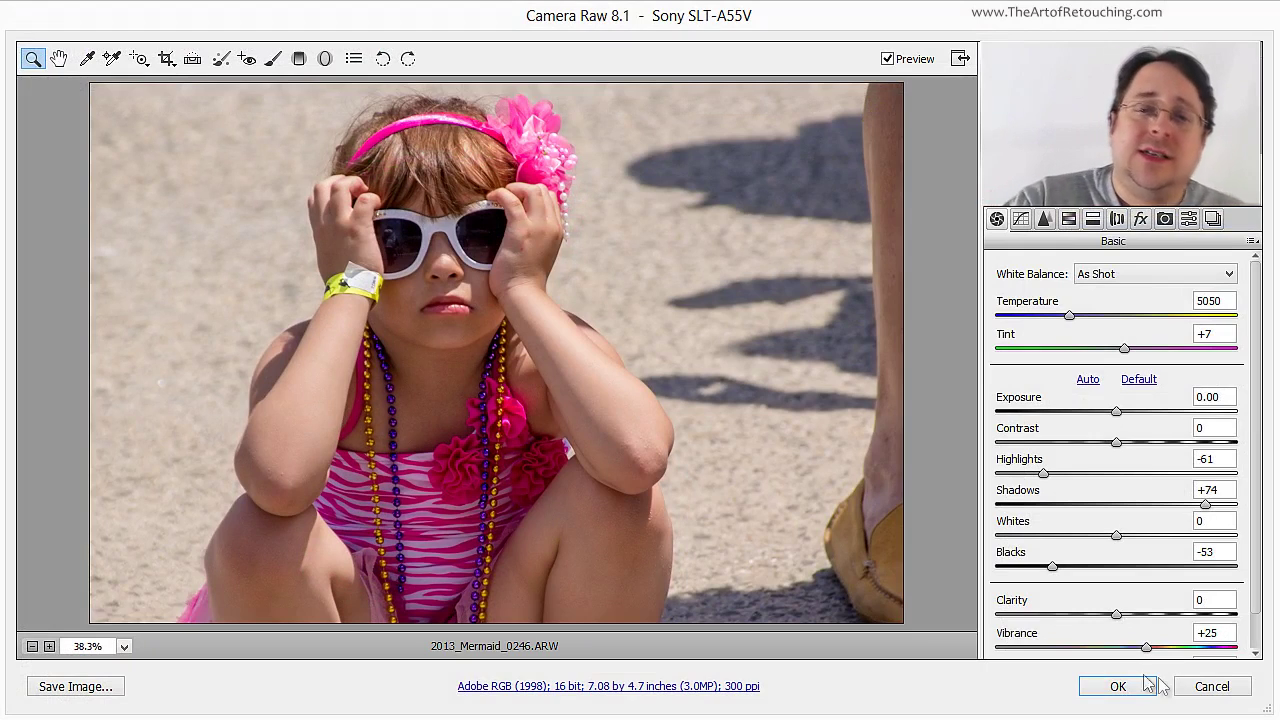
{"action": "left_click", "coordinate": [1116, 418]}
{"action": "left_click_drag", "start_coordinate": [1118, 425], "coordinate": [1065, 423]}
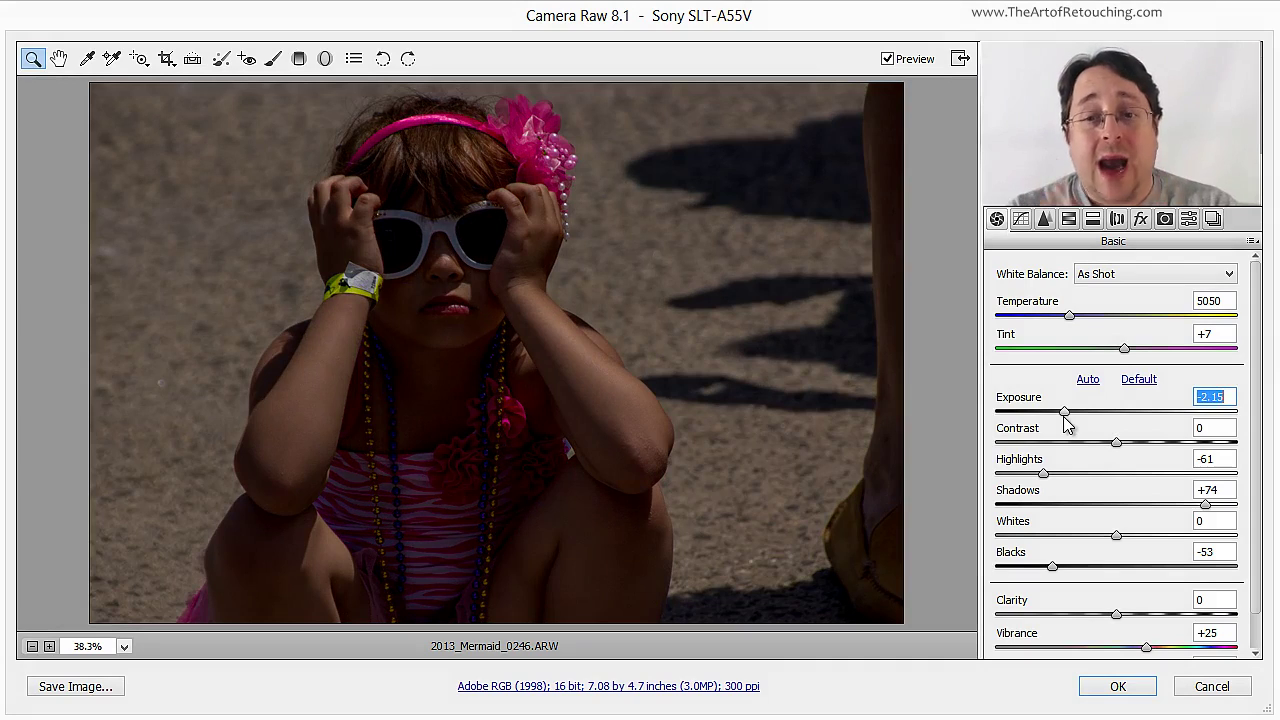
{"action": "left_click", "coordinate": [1113, 687]}
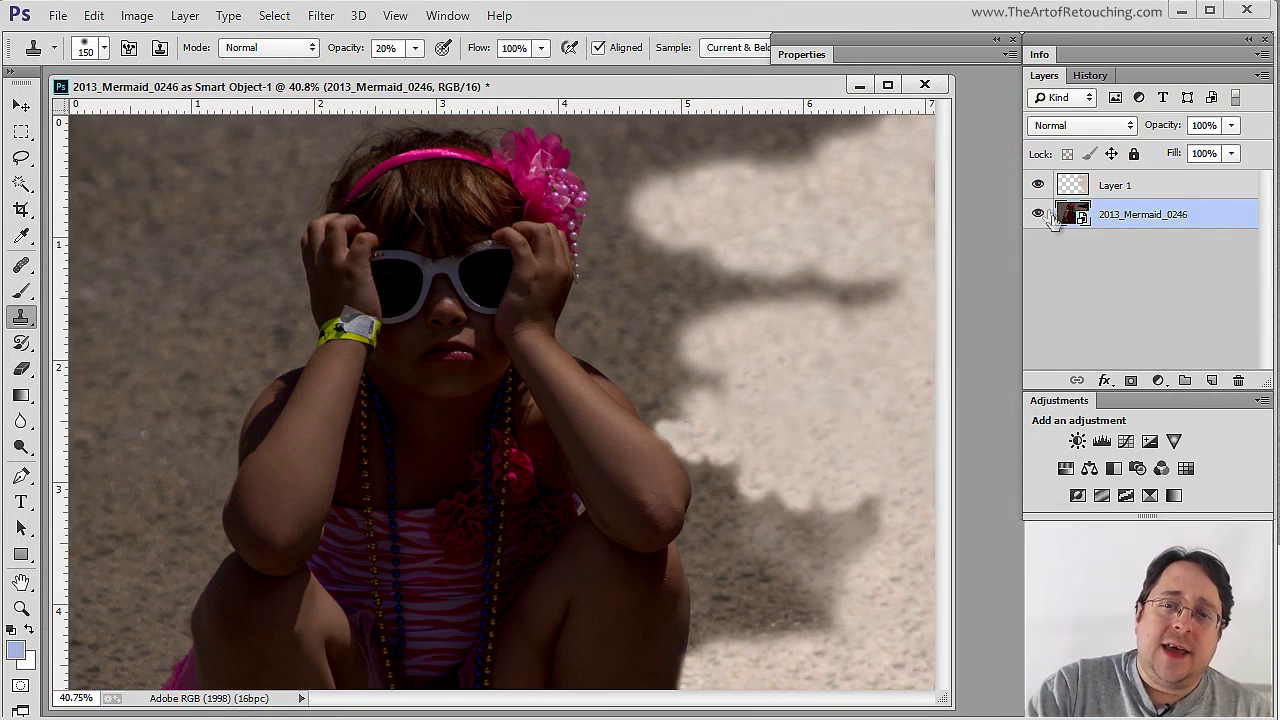
Step: Undo the smart object's exposure change
{"action": "left_click", "coordinate": [1153, 188]}
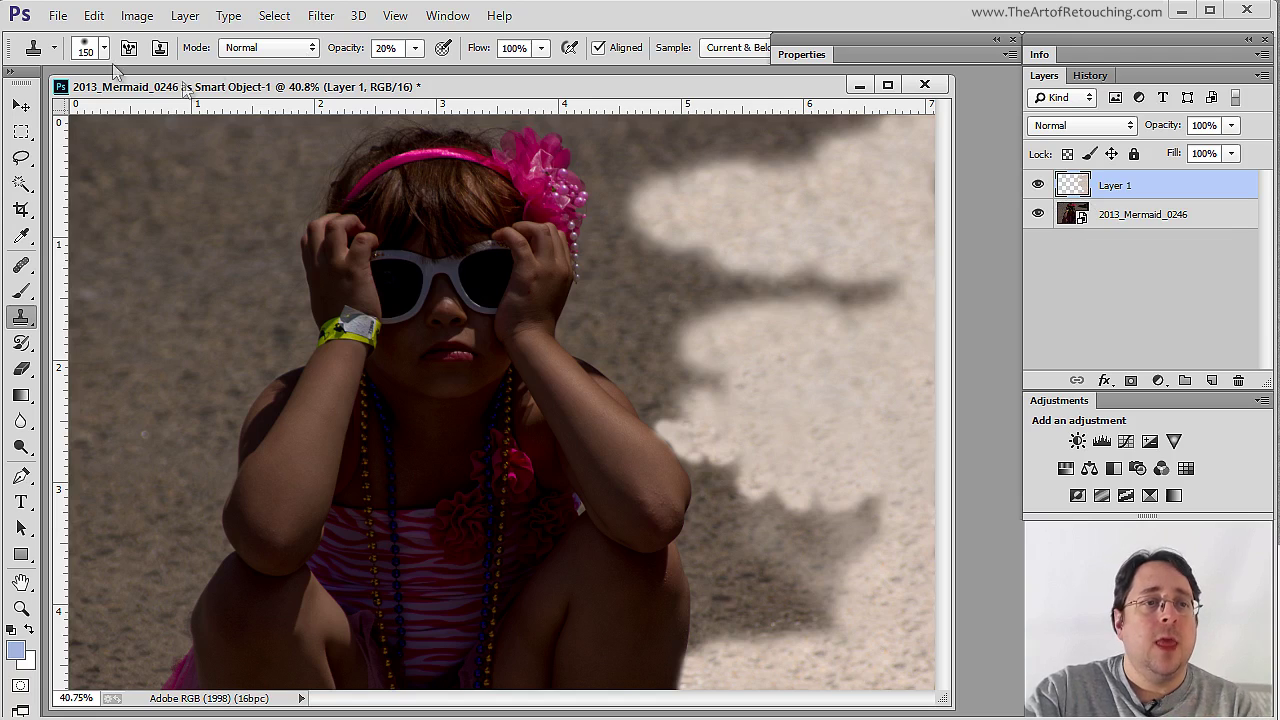
{"action": "left_click", "coordinate": [94, 15]}
{"action": "left_click", "coordinate": [113, 47]}
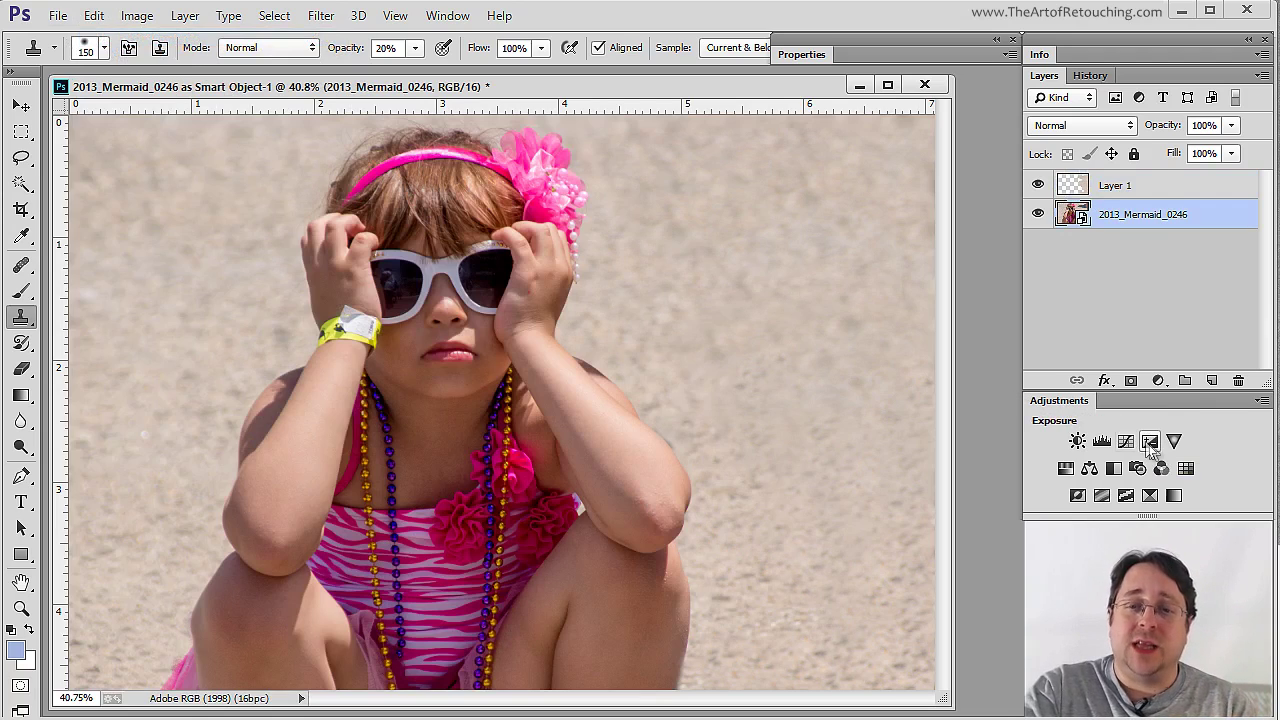
Step: Add an Exposure adjustment layer and move it above Layer 1 in the layer stack
{"action": "left_click", "coordinate": [1149, 442]}
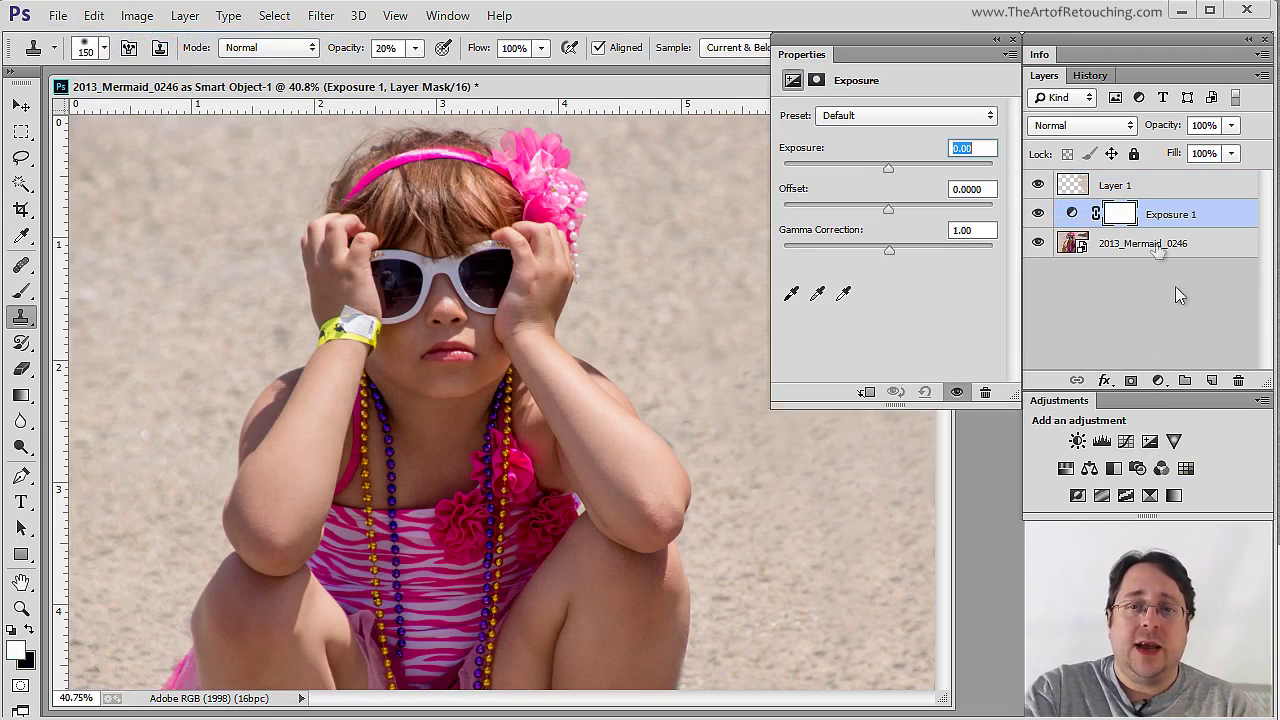
{"action": "left_click_drag", "start_coordinate": [1151, 214], "coordinate": [1165, 182]}
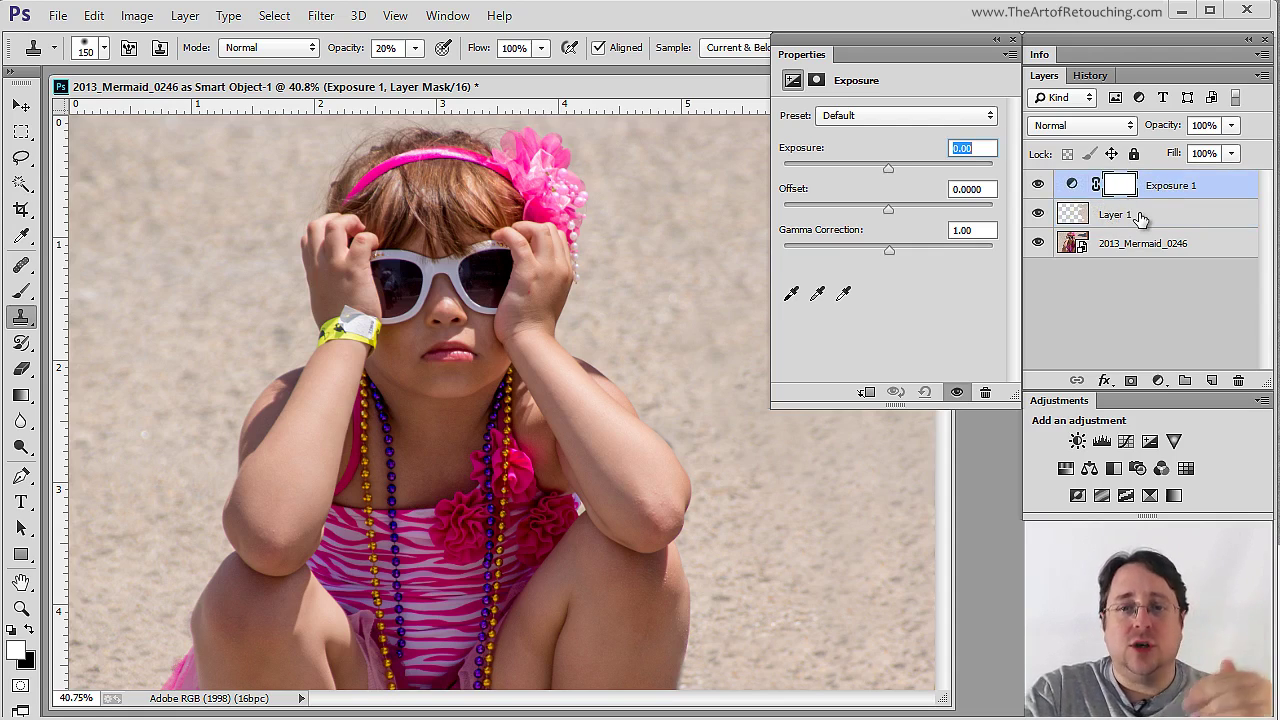
Step: Try an exposure of -2.36 on the Exposure adjustment layer and delete that layer
{"action": "left_click_drag", "start_coordinate": [888, 170], "coordinate": [851, 174]}
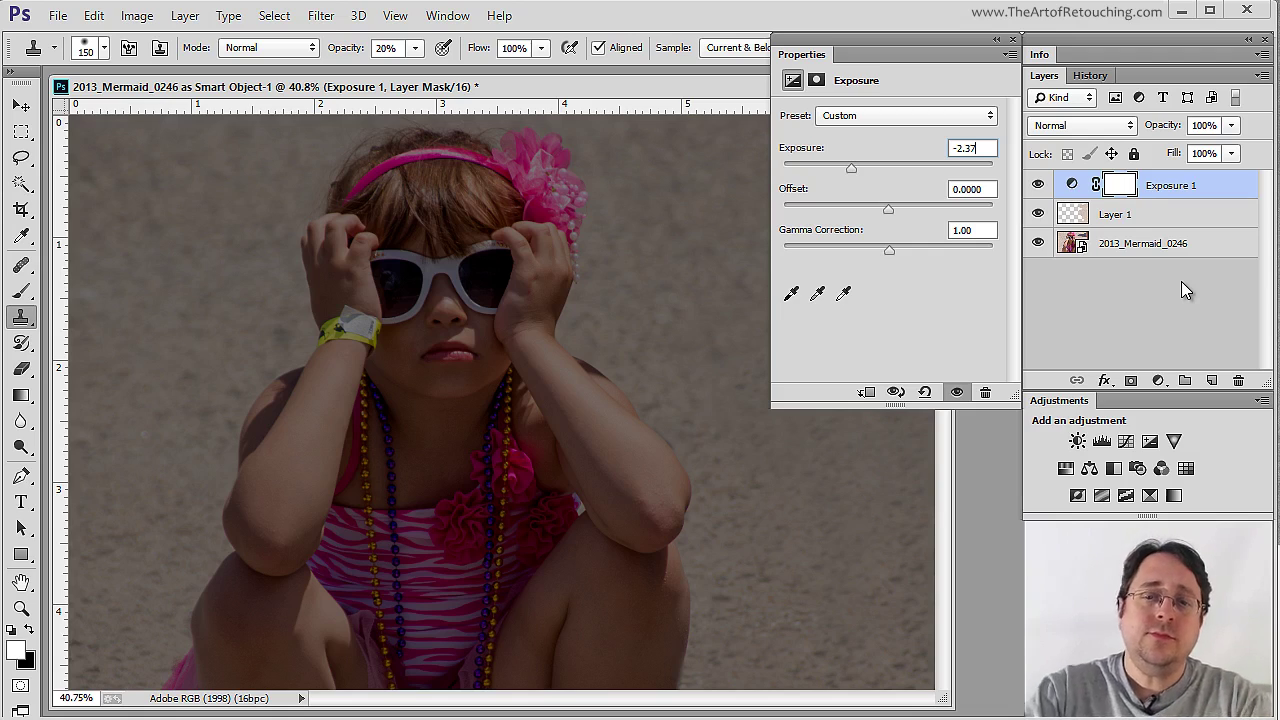
{"action": "key", "text": "Return"}
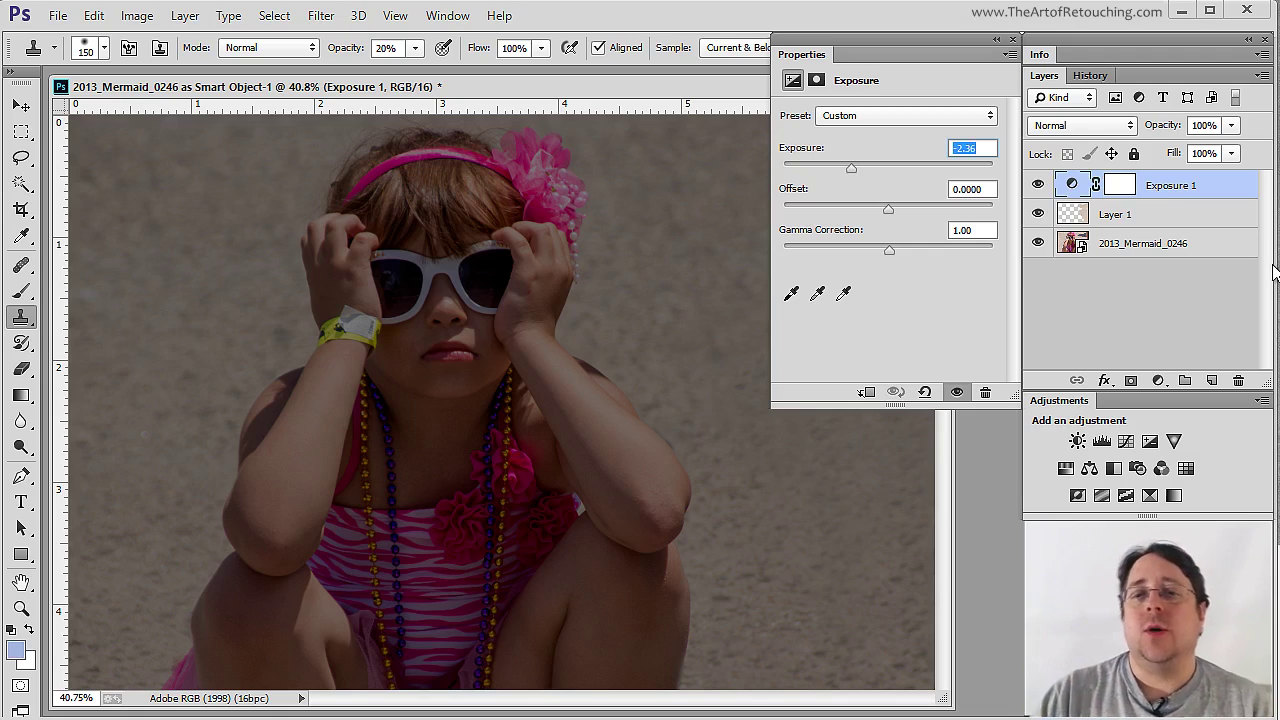
{"action": "left_click_drag", "start_coordinate": [1229, 195], "coordinate": [1238, 381]}
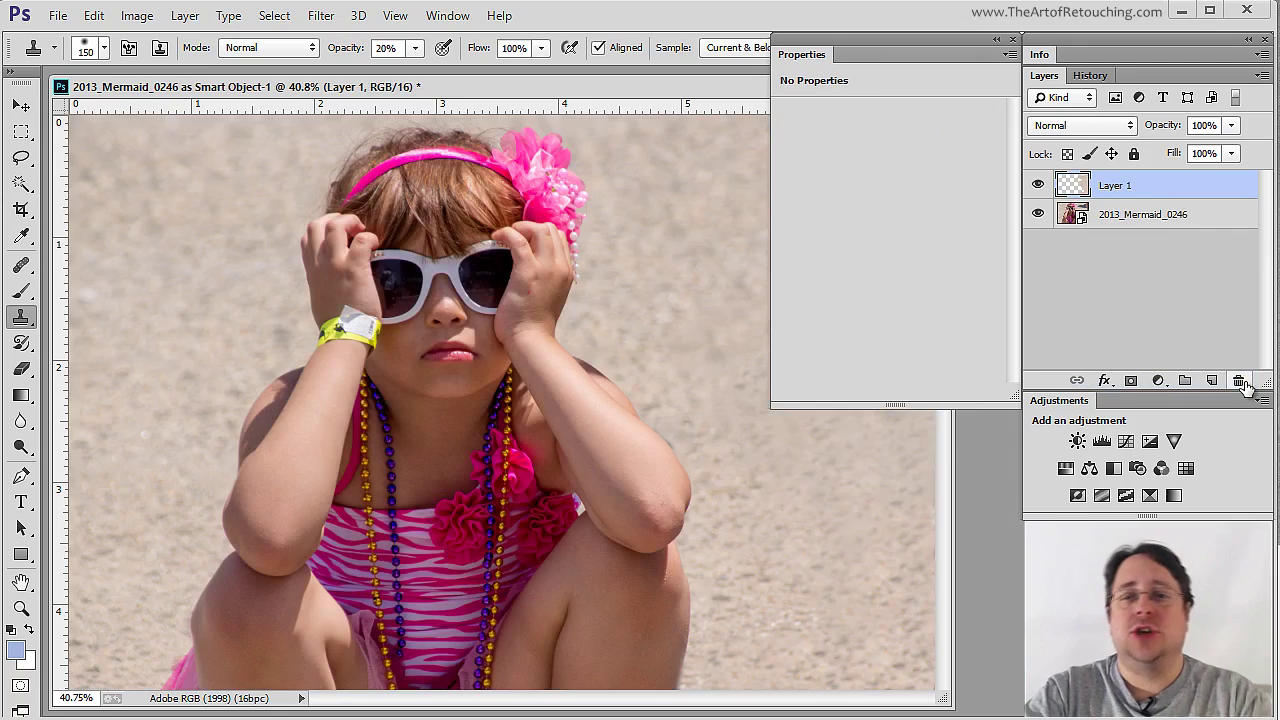
Step: Rename Layer 1 as Clone
{"action": "double_click", "coordinate": [1124, 190]}
{"action": "type", "text": "Clone"}
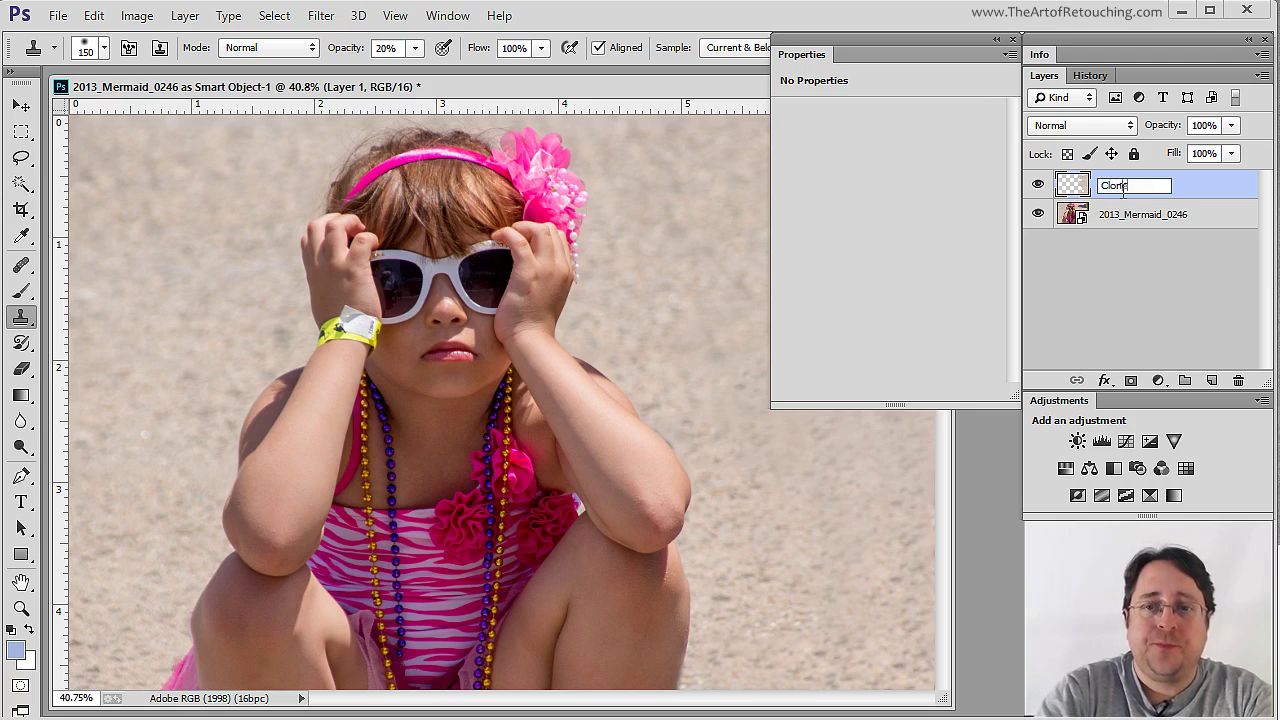
{"action": "key", "text": "Return"}
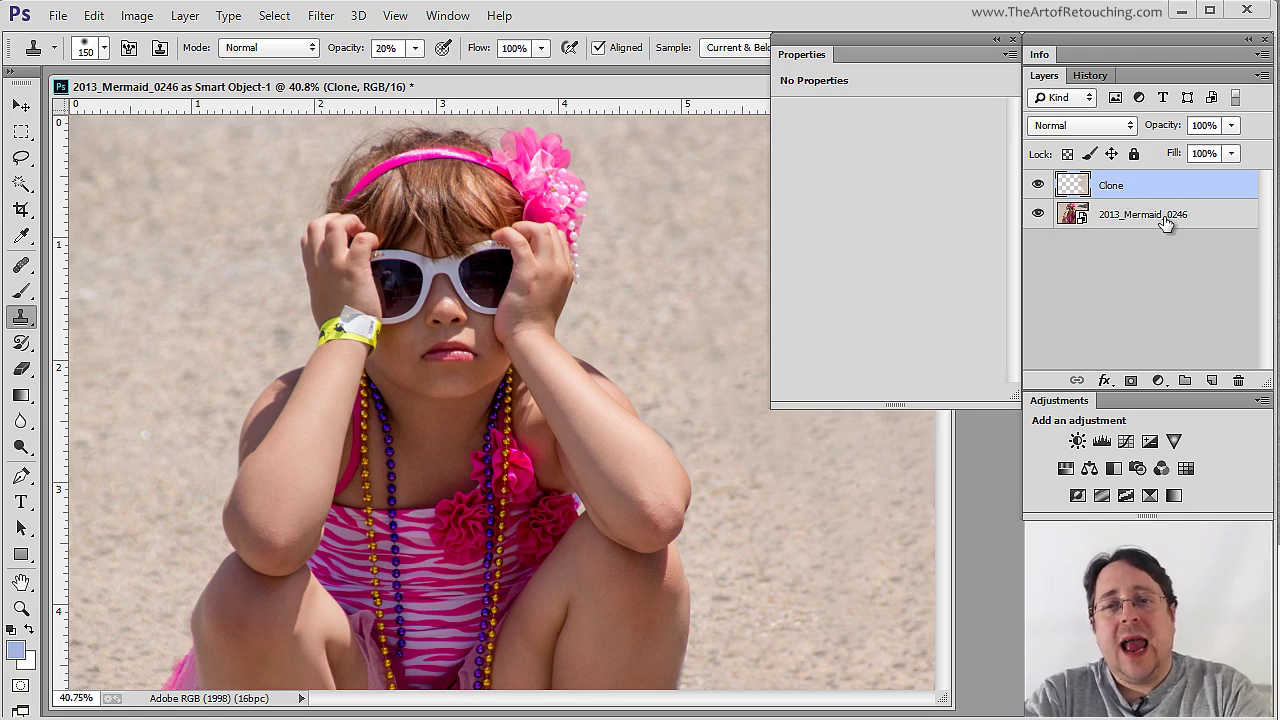
Step: Select the Clone and 2013_Mermaid_0246 layers together and convert them into a single smart object
{"action": "left_click", "coordinate": [1160, 224], "text": "shift"}
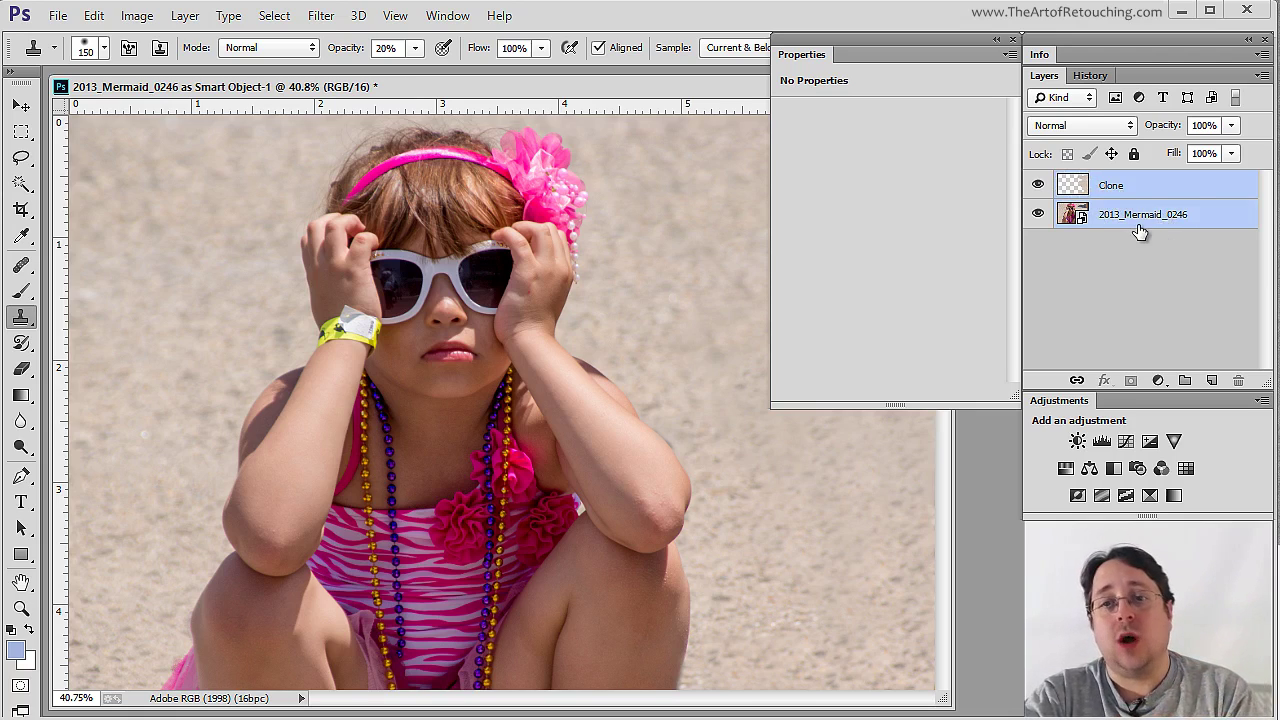
{"action": "left_click_drag", "start_coordinate": [1050, 78], "coordinate": [228, 110]}
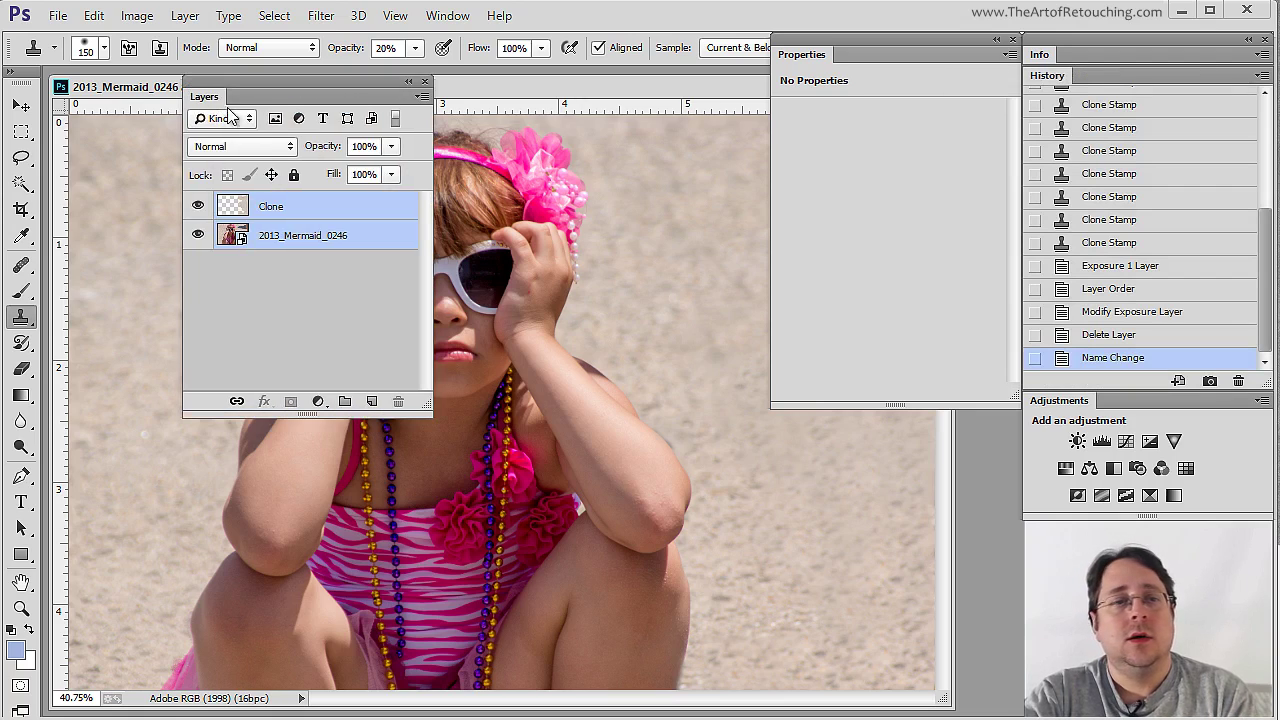
{"action": "left_click", "coordinate": [422, 96]}
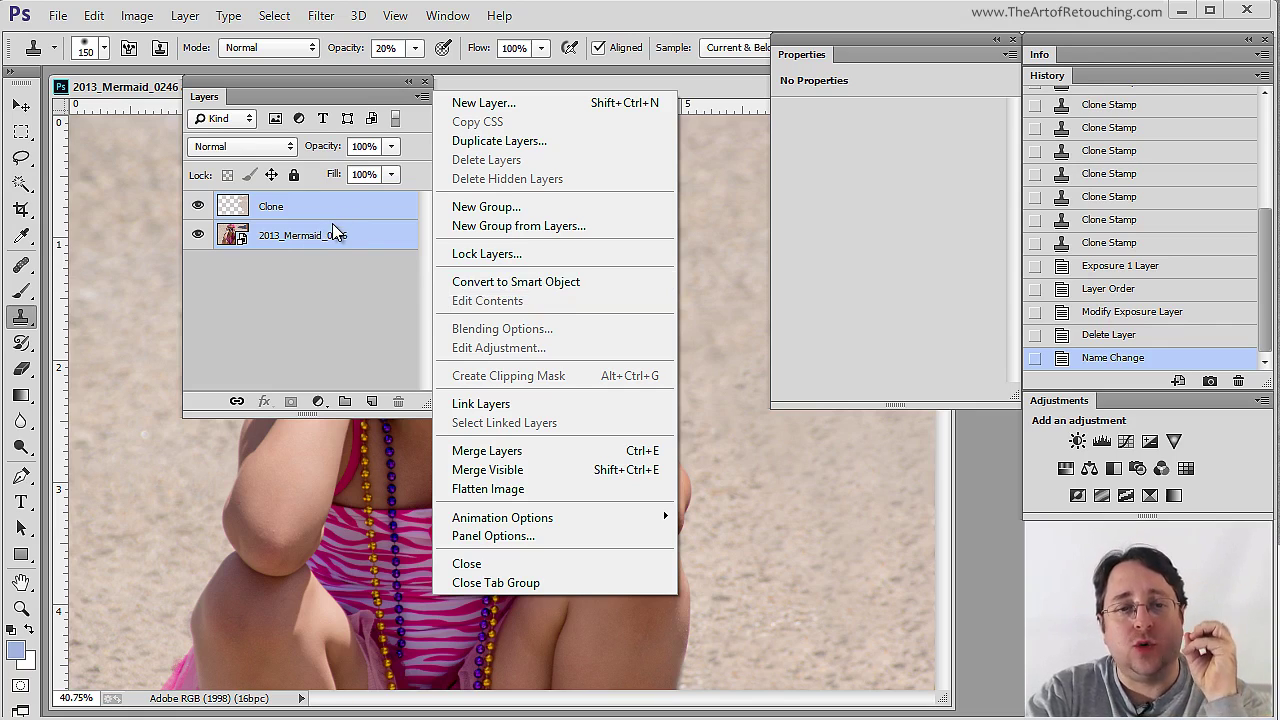
{"action": "left_click", "coordinate": [546, 287]}
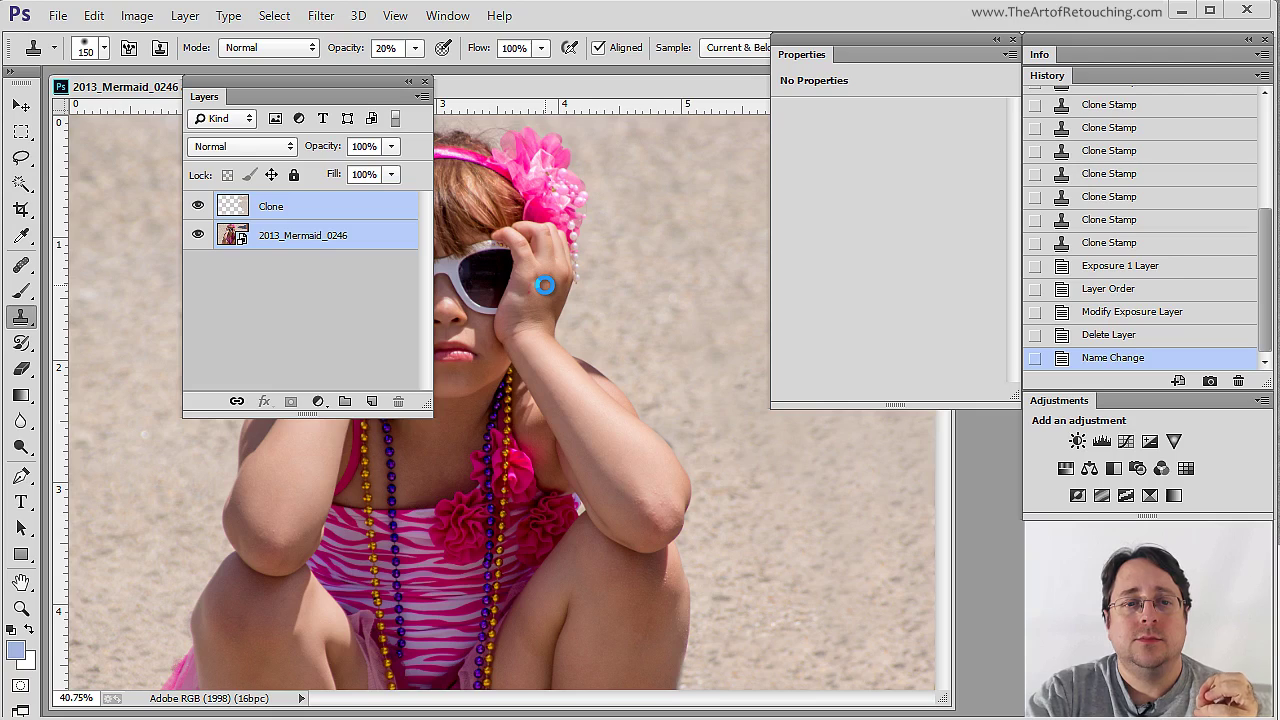
{"action": "key", "text": "ctrl+z"}
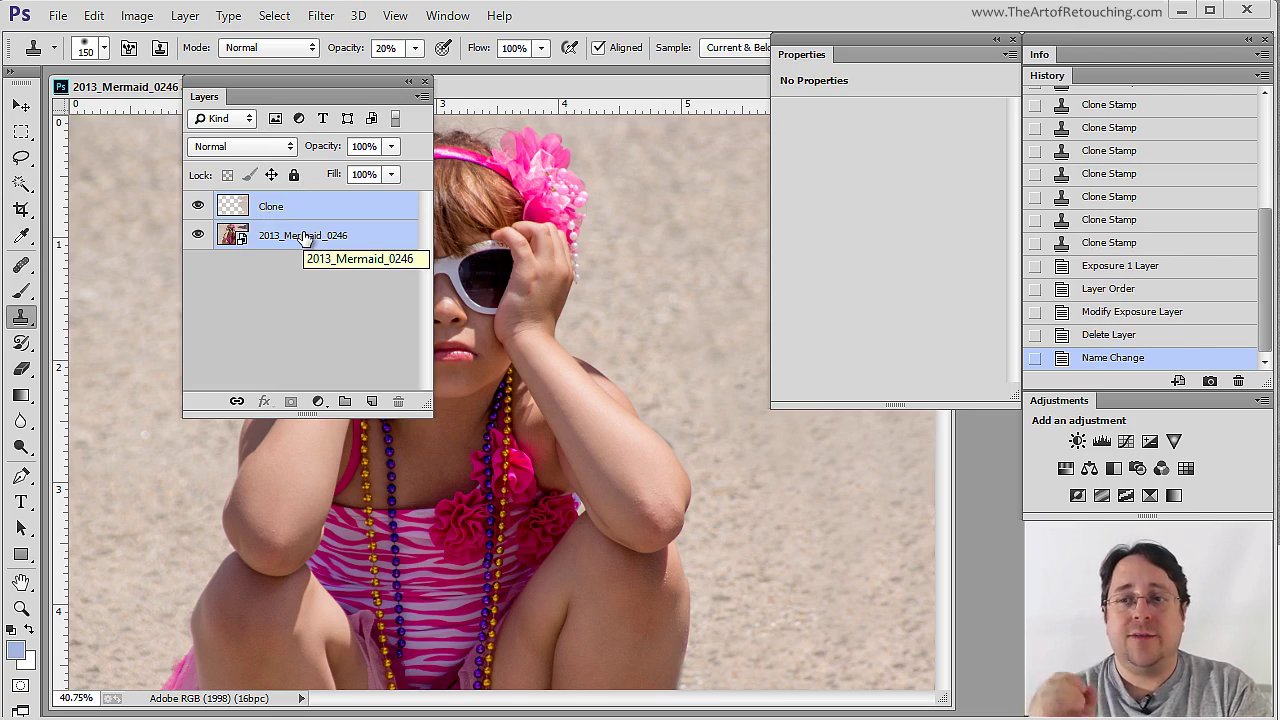
{"action": "left_click", "coordinate": [422, 96]}
{"action": "left_click", "coordinate": [520, 284]}
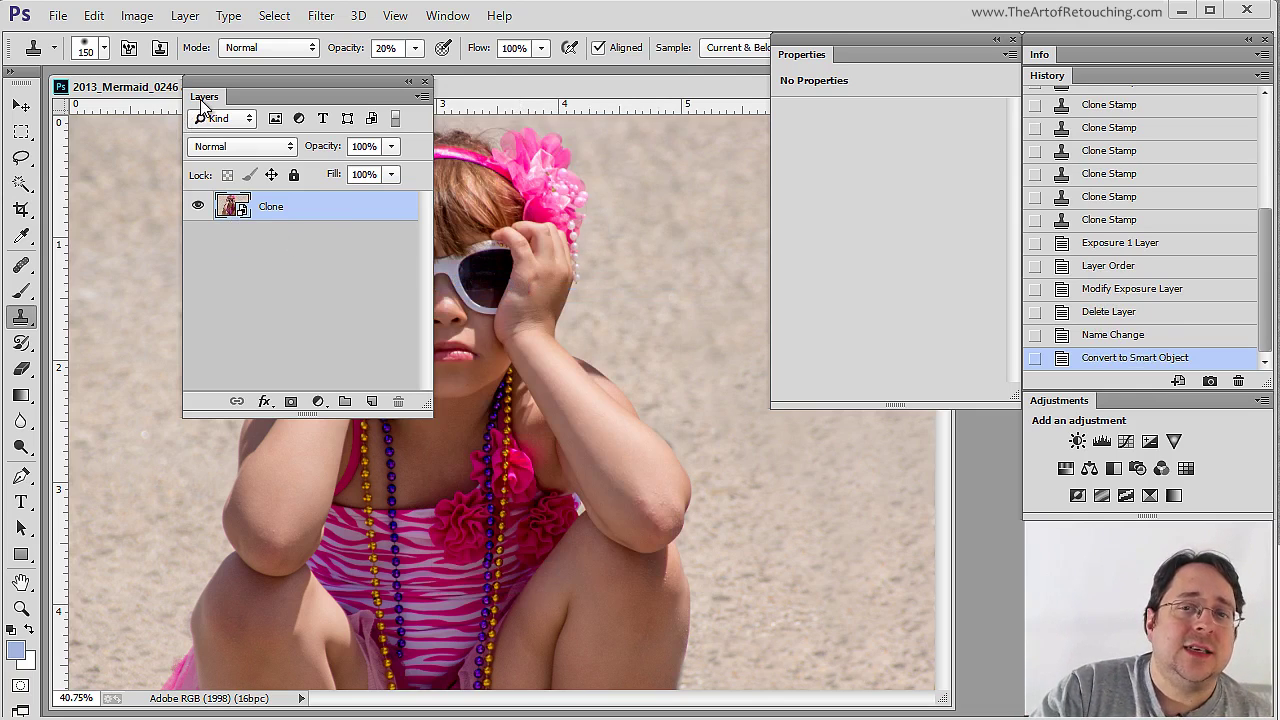
{"action": "left_click_drag", "start_coordinate": [206, 97], "coordinate": [675, 97]}
{"action": "left_click_drag", "start_coordinate": [780, 97], "coordinate": [1060, 80]}
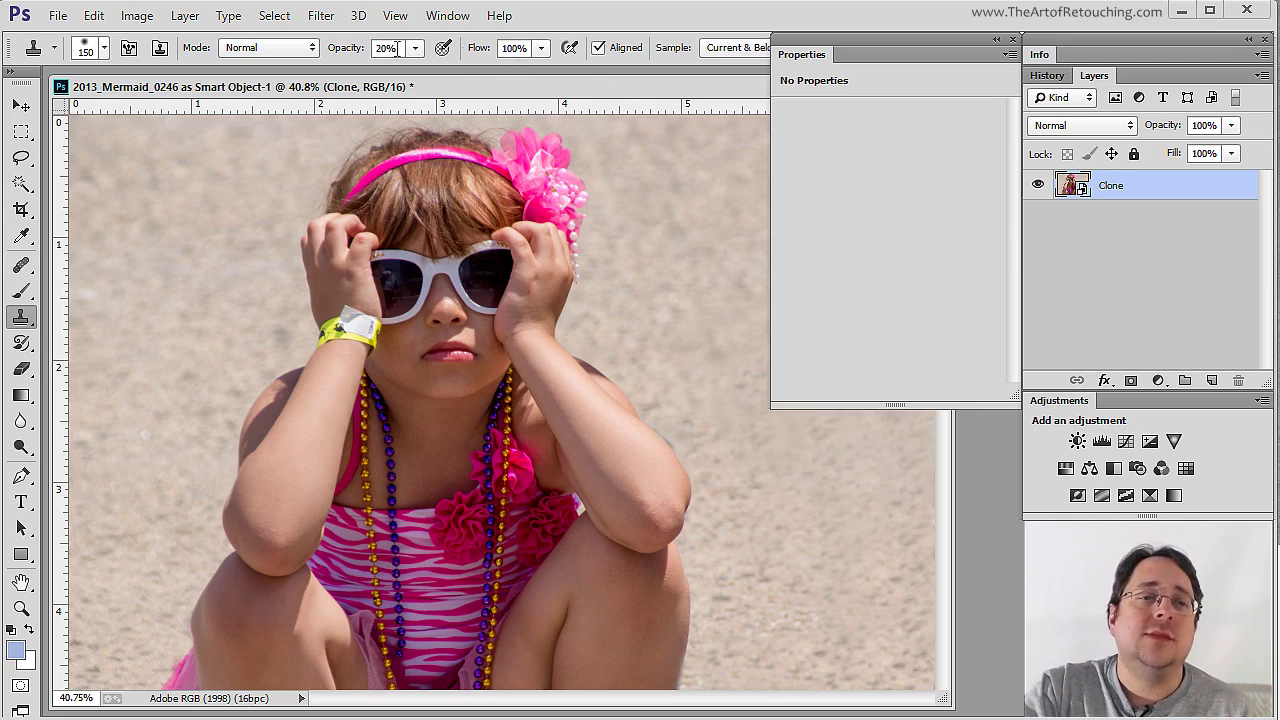
Step: Apply the Camera Raw Filter to the Clone smart object with Exposure set to -1.90
{"action": "left_click", "coordinate": [321, 16]}
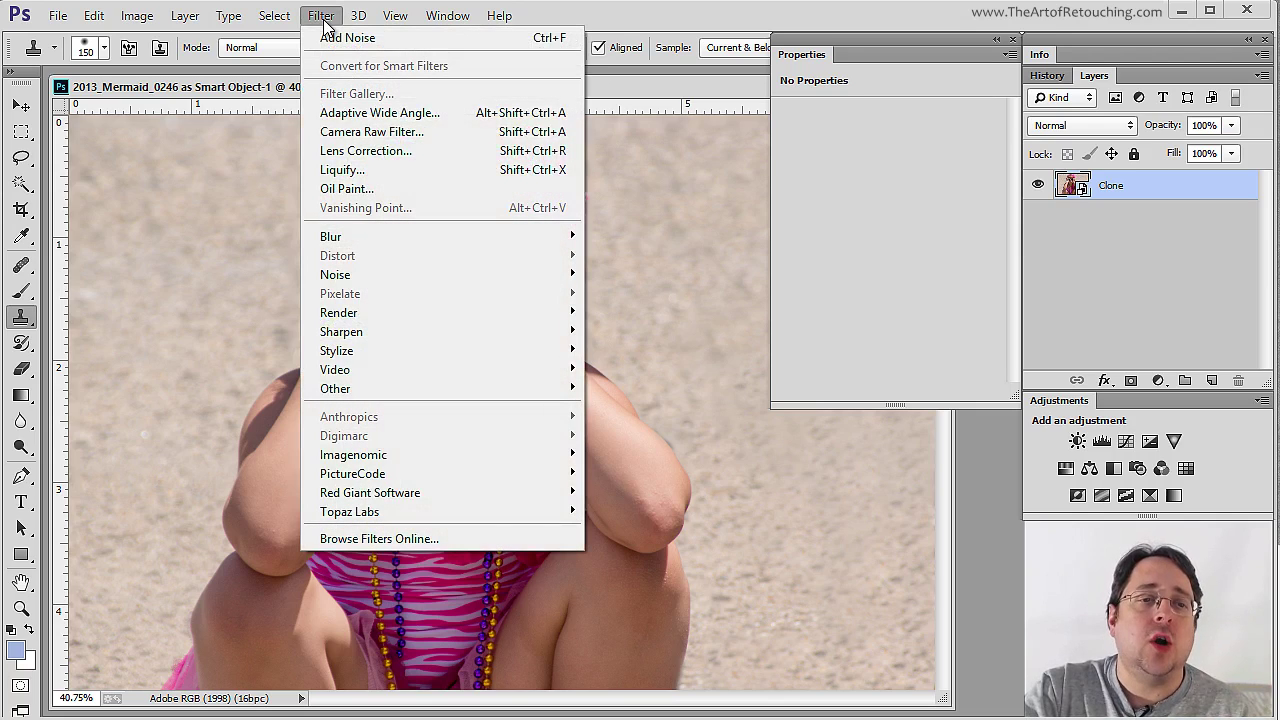
{"action": "left_click", "coordinate": [404, 136]}
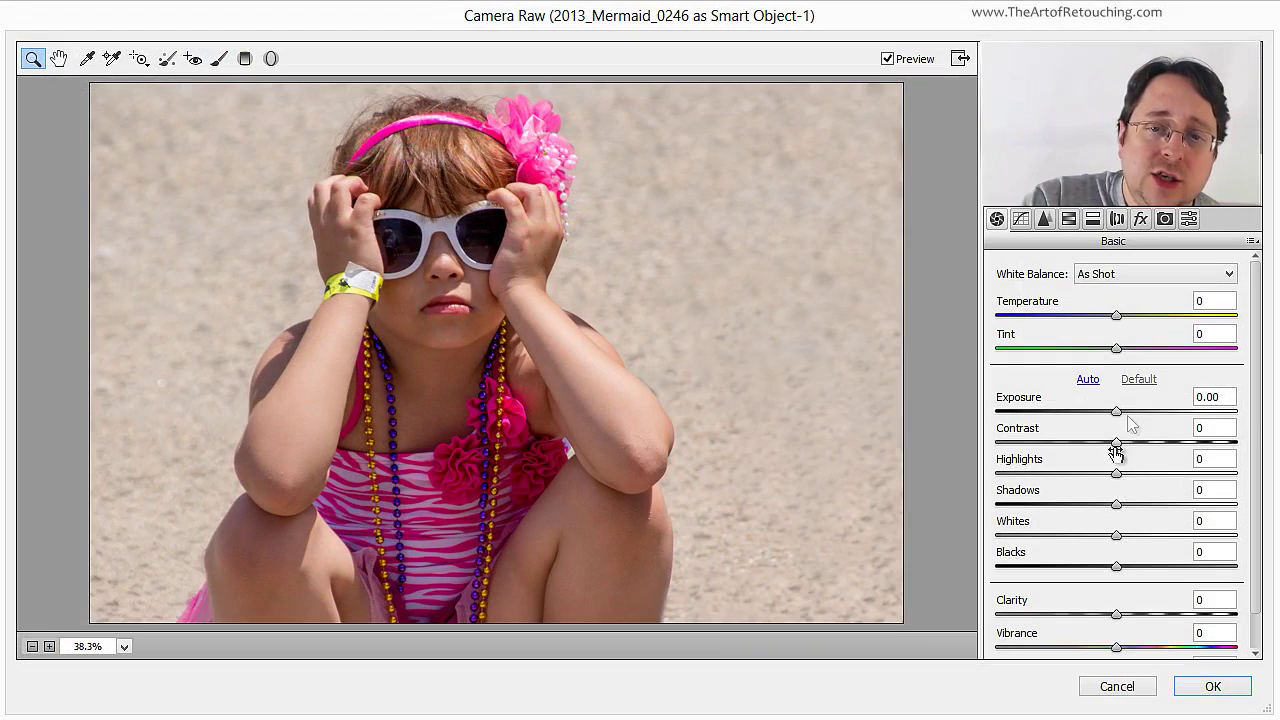
{"action": "left_click_drag", "start_coordinate": [1118, 413], "coordinate": [1074, 423]}
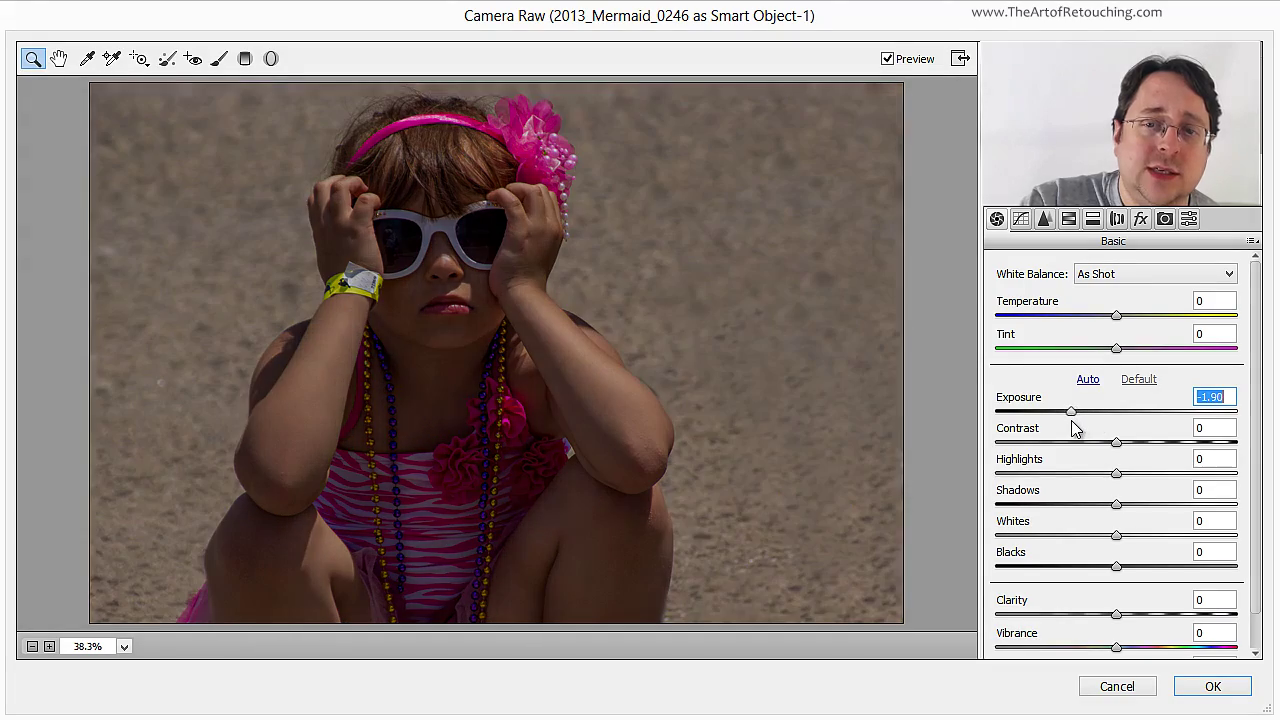
{"action": "left_click", "coordinate": [1212, 686]}
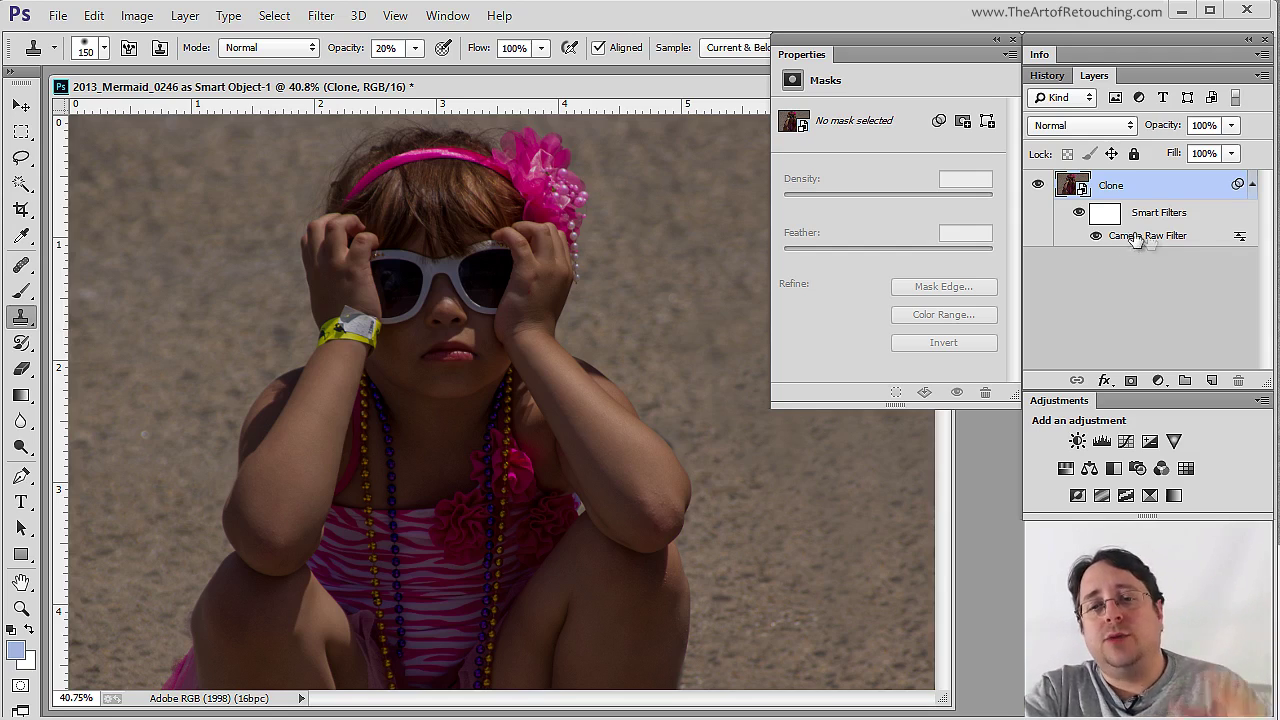
Step: Open the Clone smart object's contents and inspect the cloning layer and the nested raw photo smart object
{"action": "left_click", "coordinate": [1078, 187]}
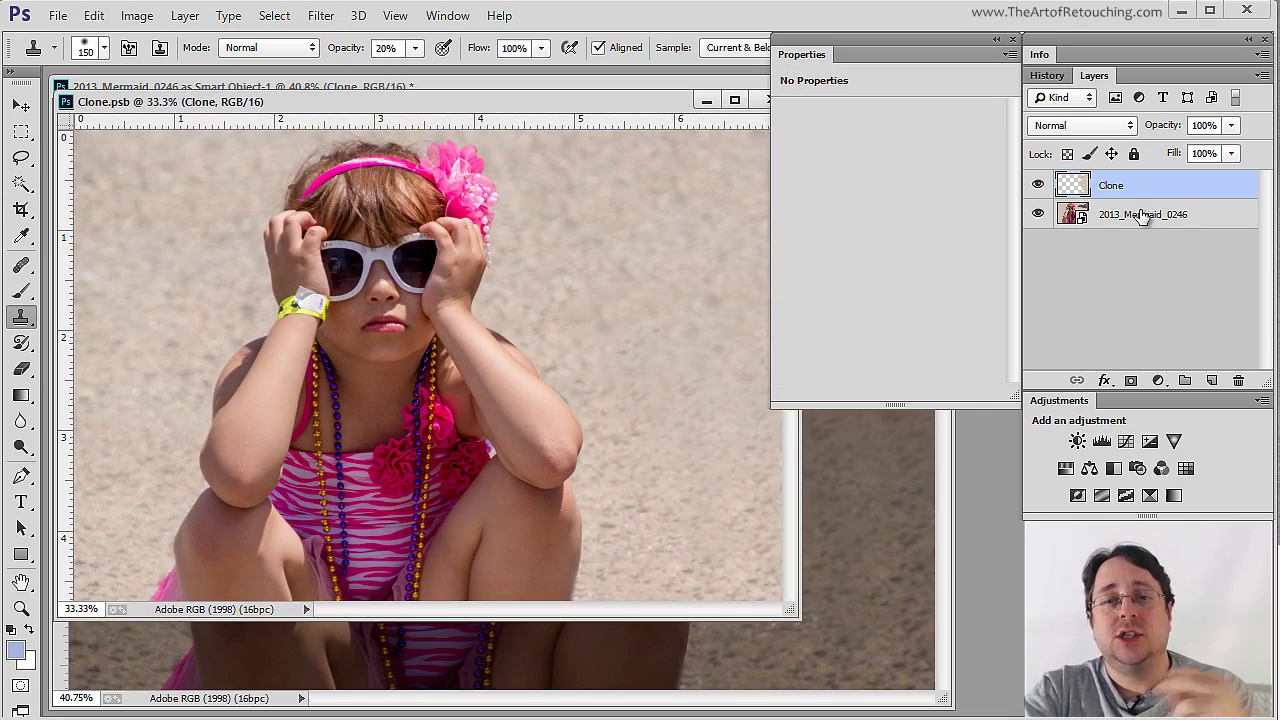
{"action": "left_click", "coordinate": [1143, 214]}
{"action": "left_click", "coordinate": [1153, 186]}
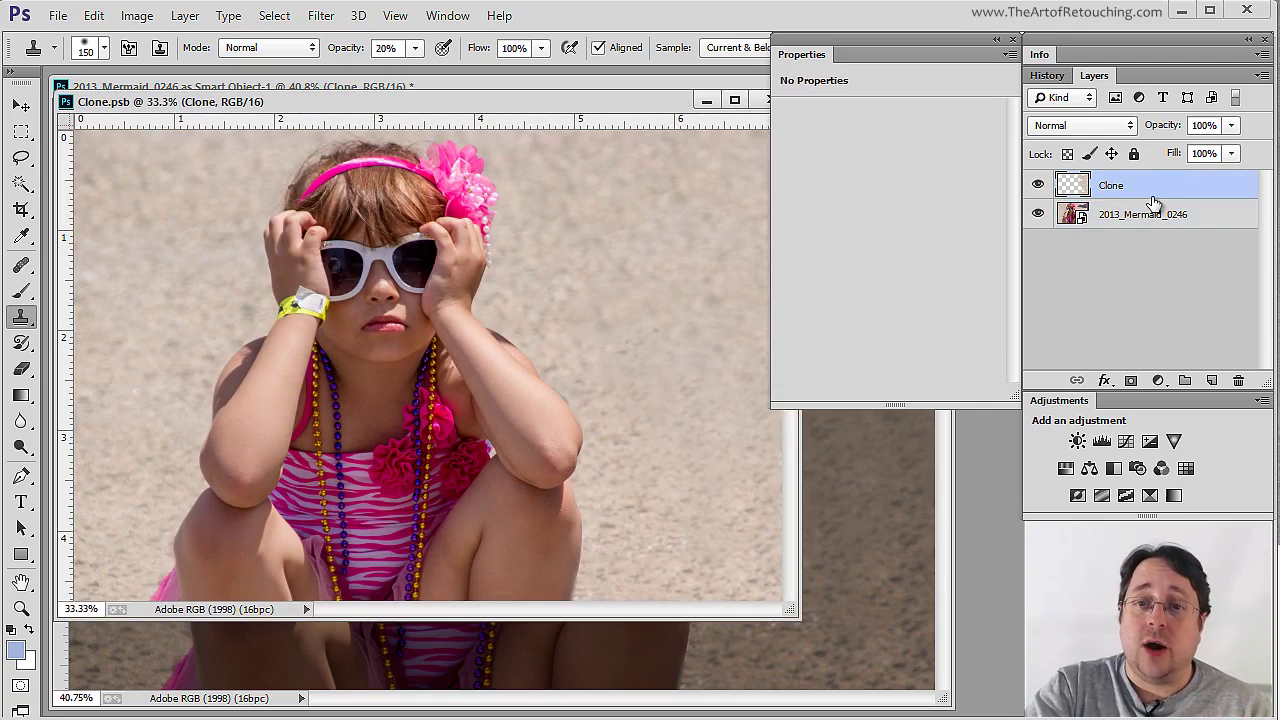
{"action": "left_click", "coordinate": [1111, 222]}
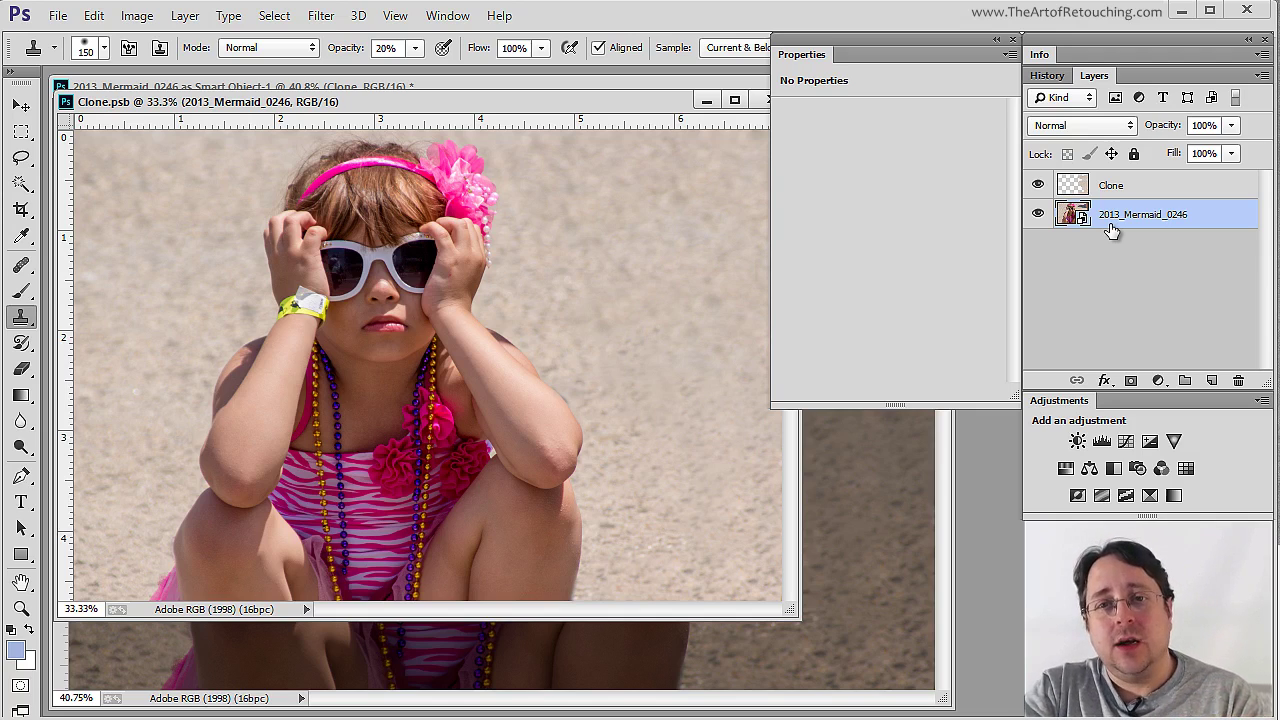
{"action": "double_click", "coordinate": [1078, 214]}
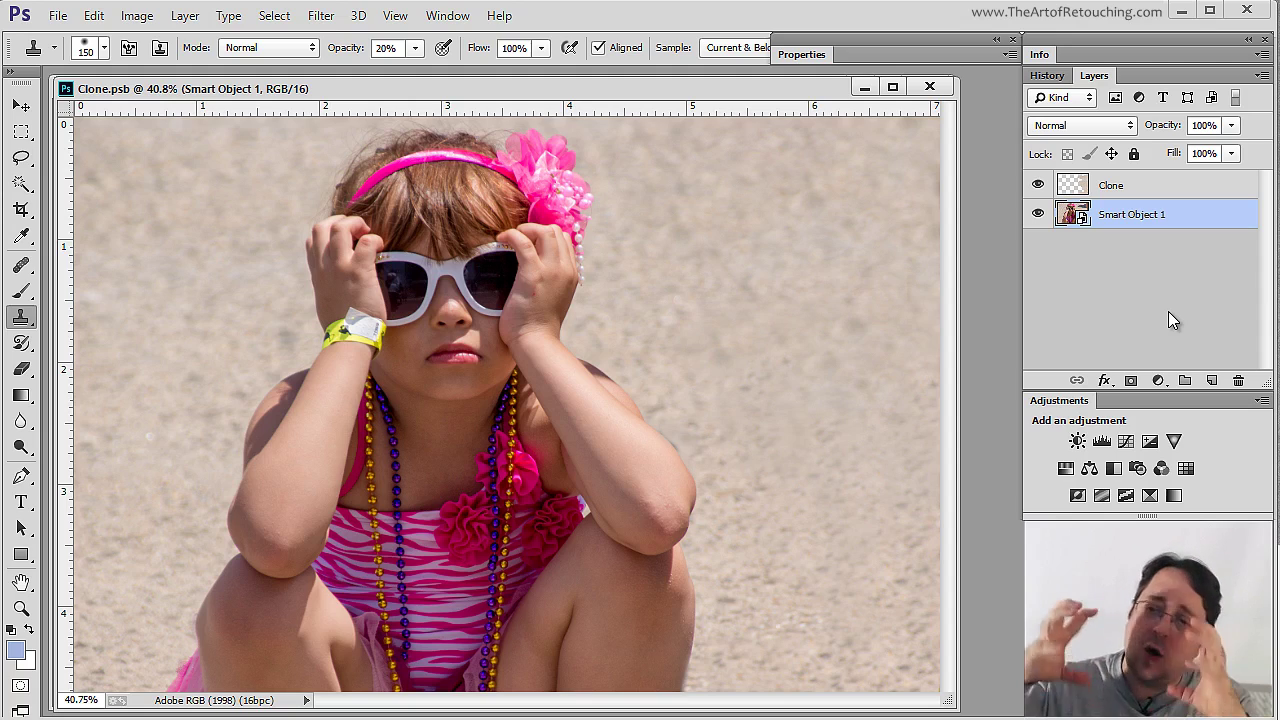
{"action": "left_click", "coordinate": [1164, 192], "text": "shift"}
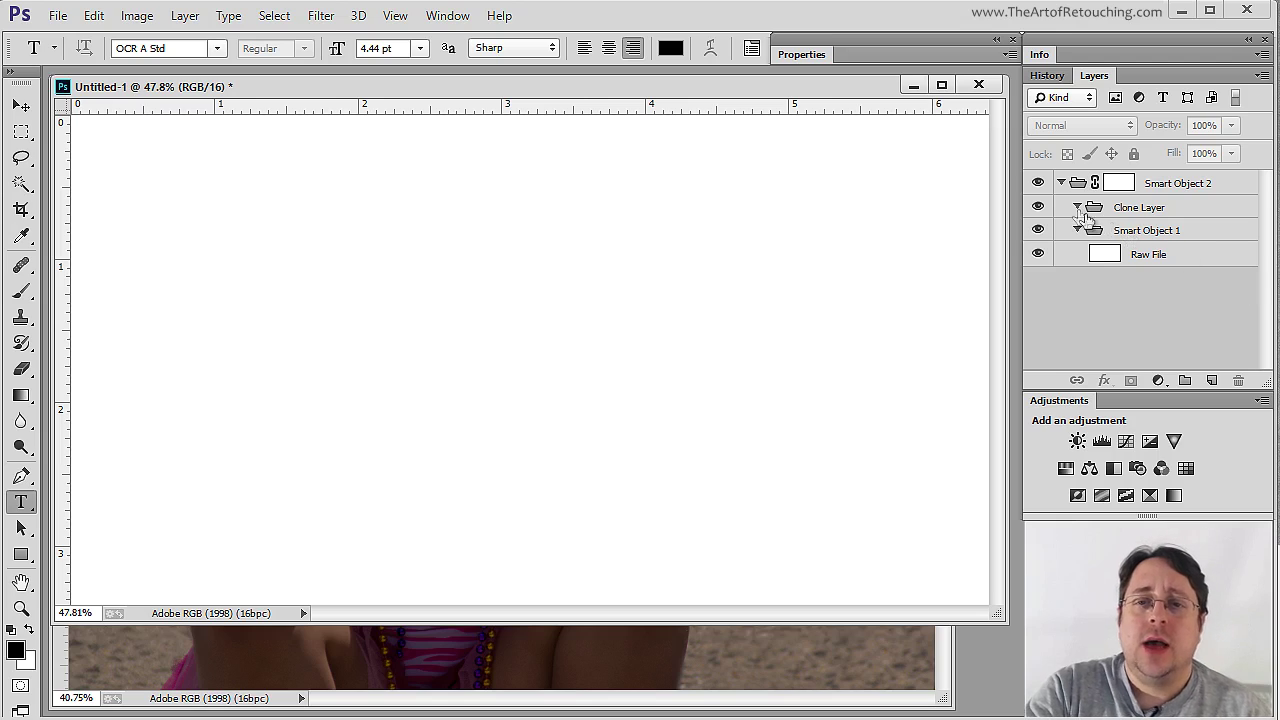
Step: Examine the nesting of Raw File, Smart Object 1, Clone Layer and Smart Object 2 in the Untitled-1 layer stack
{"action": "left_click", "coordinate": [1150, 258]}
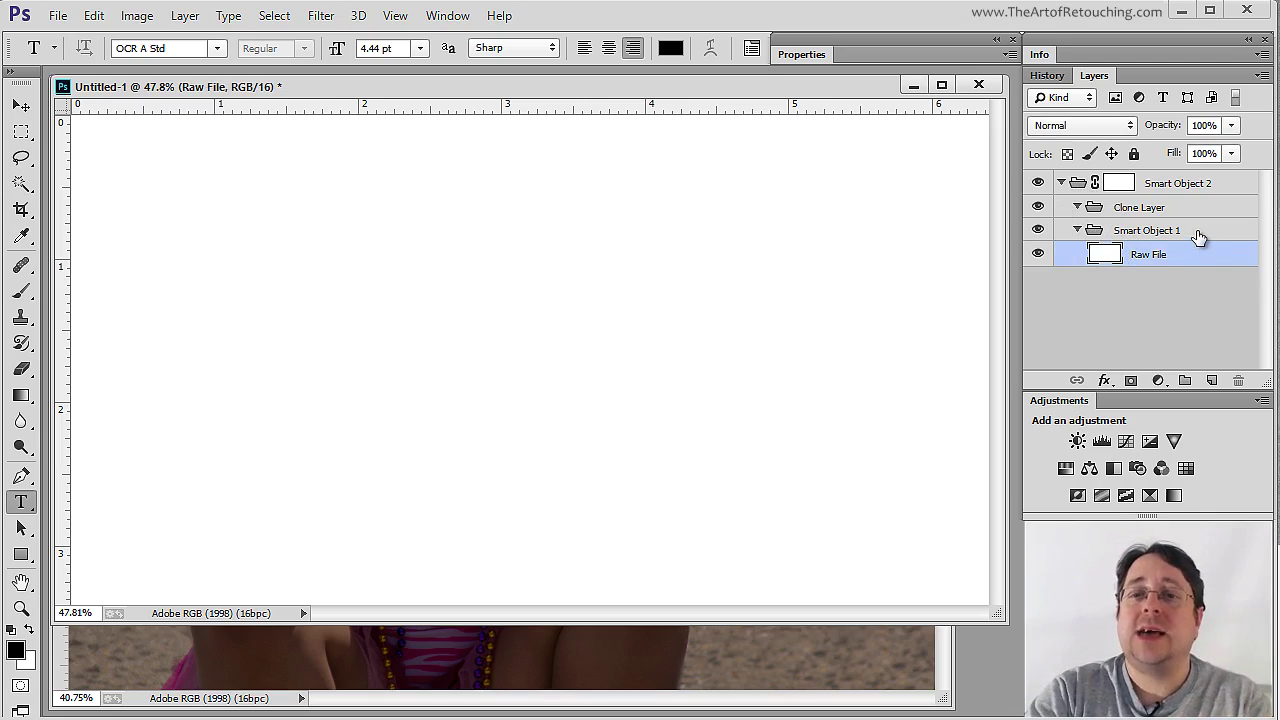
{"action": "left_click", "coordinate": [1194, 238]}
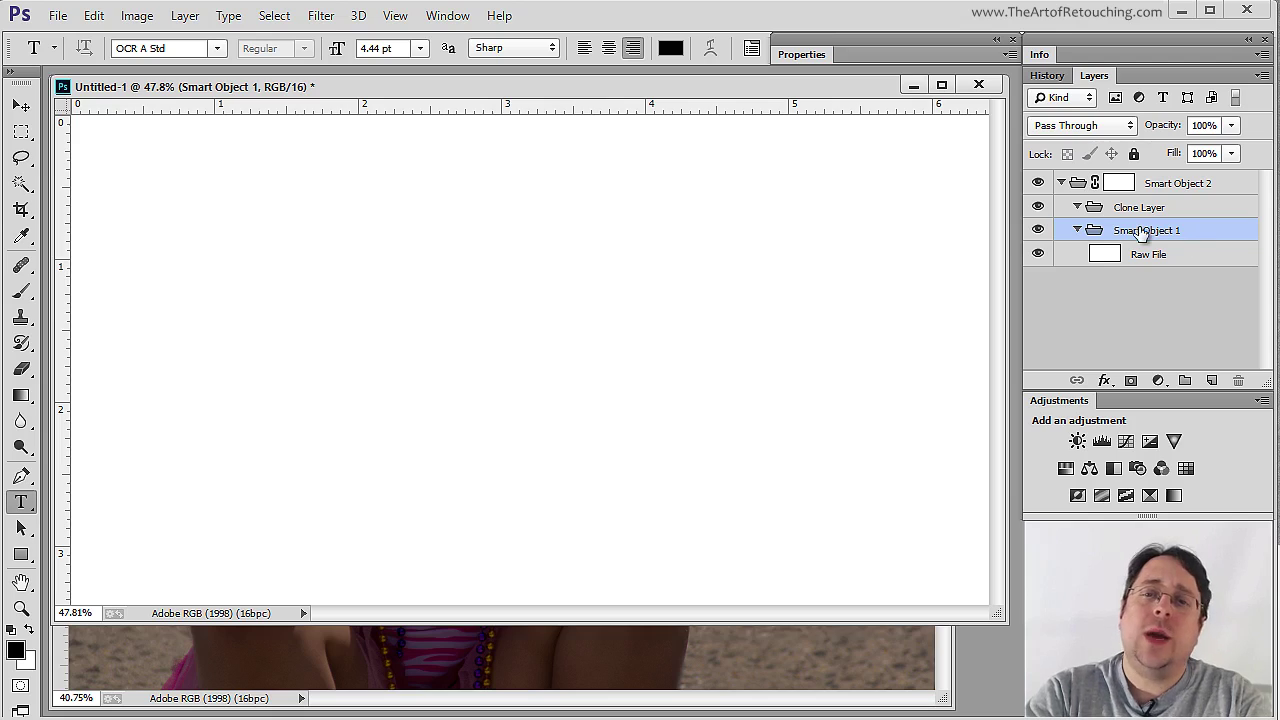
{"action": "left_click", "coordinate": [1173, 213], "text": "shift"}
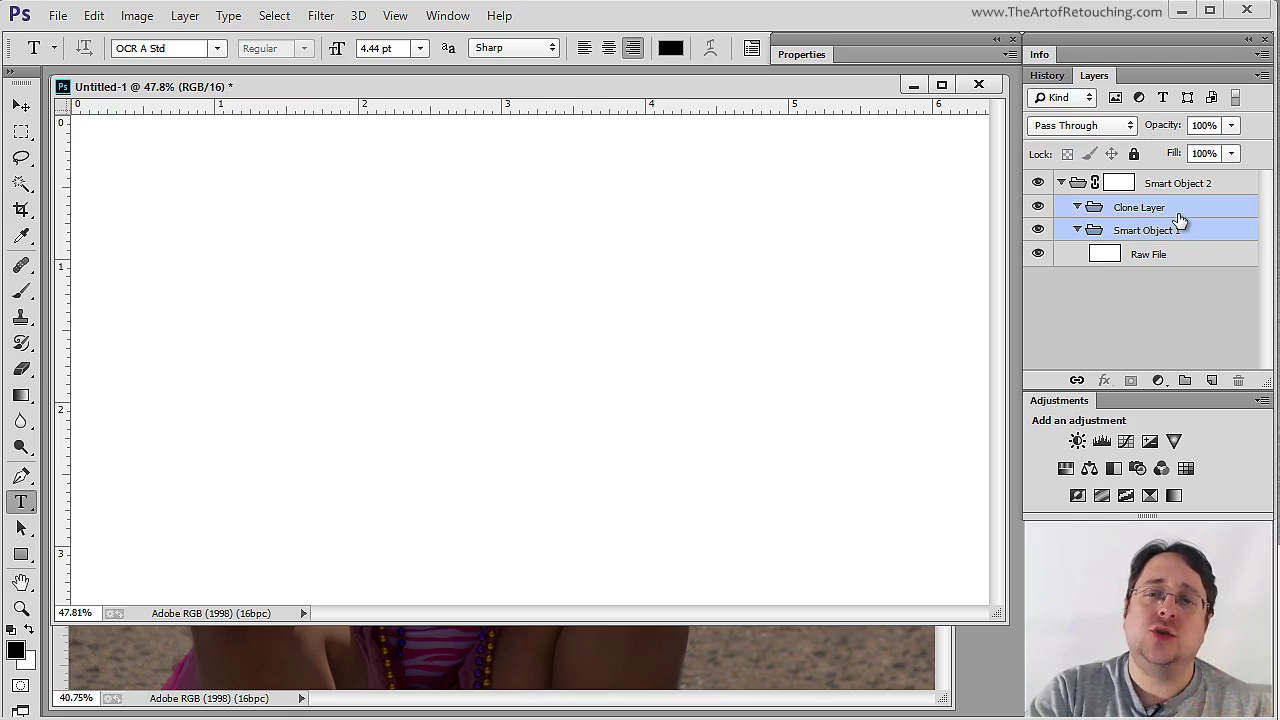
{"action": "left_click", "coordinate": [1224, 185]}
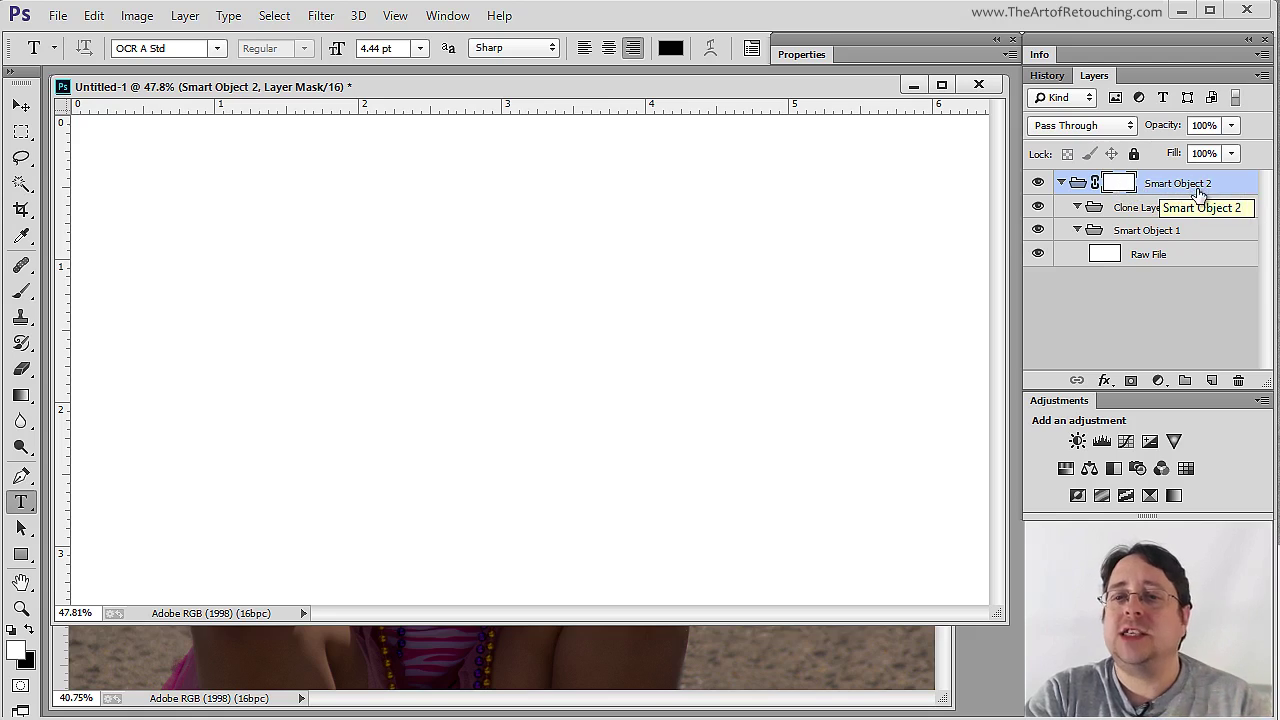
{"action": "left_click", "coordinate": [1205, 337]}
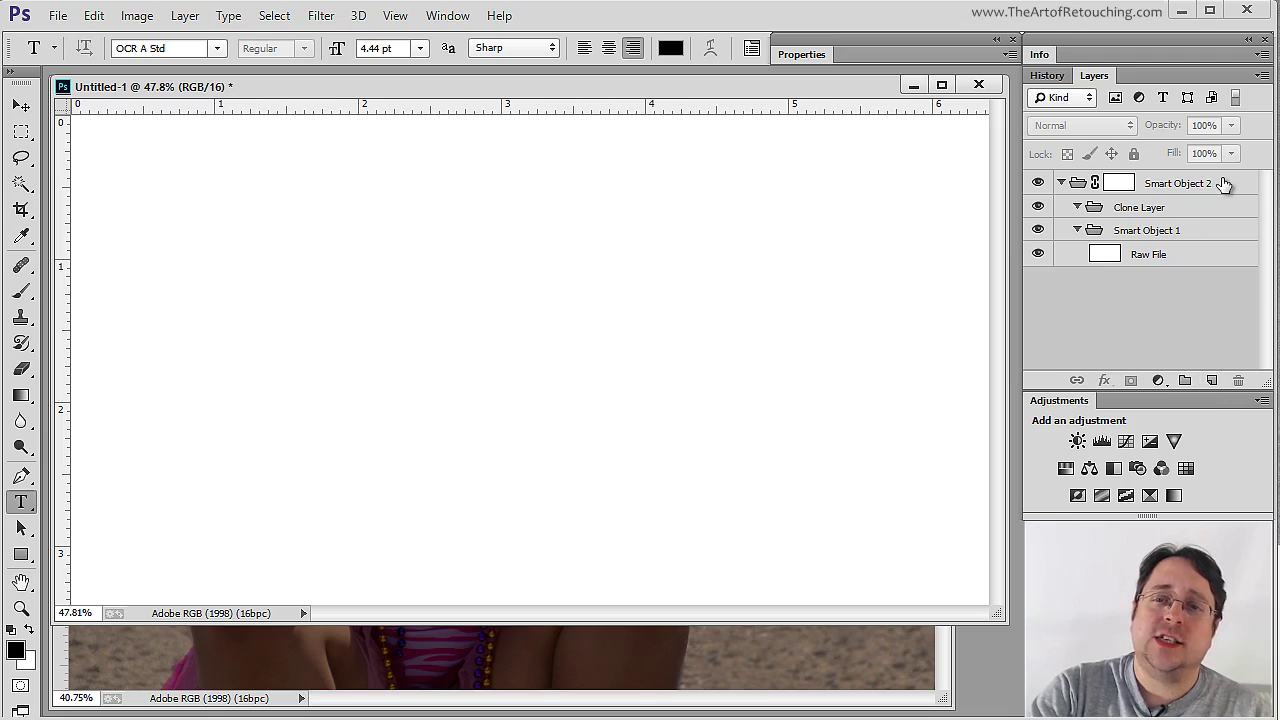
{"action": "left_click", "coordinate": [1117, 185]}
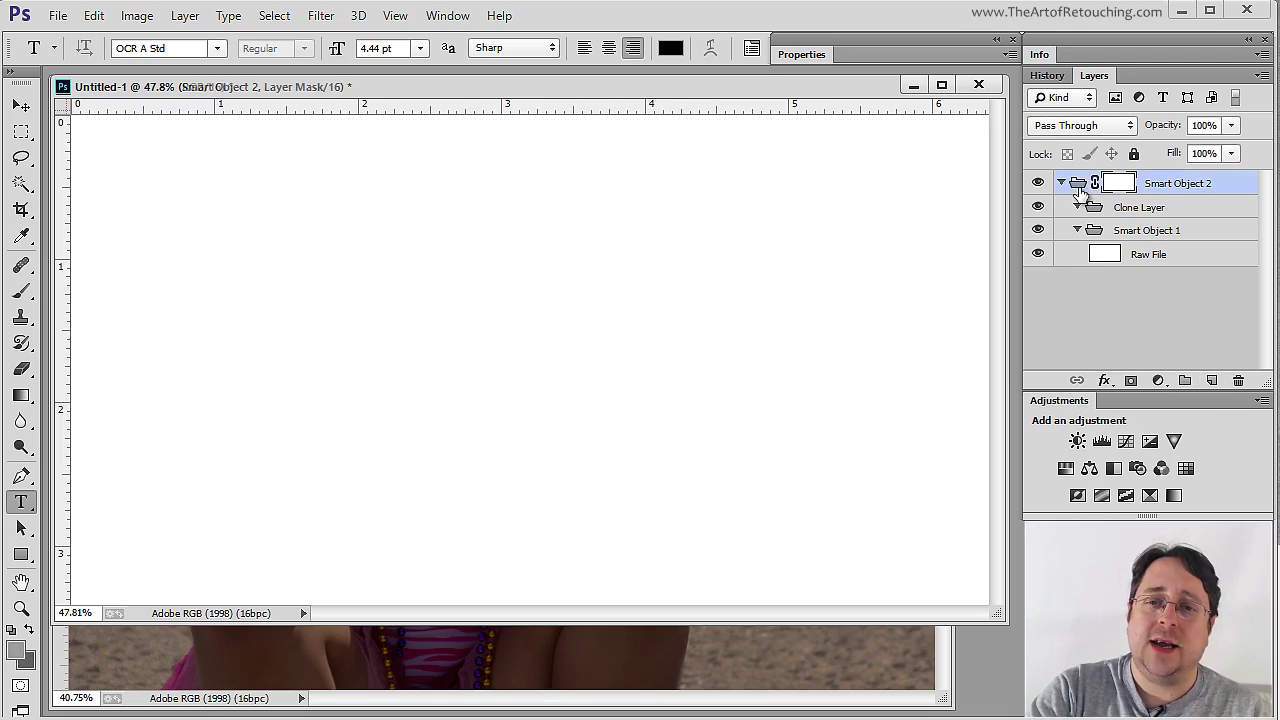
{"action": "left_click", "coordinate": [1139, 209]}
{"action": "left_click", "coordinate": [1160, 231], "text": "shift"}
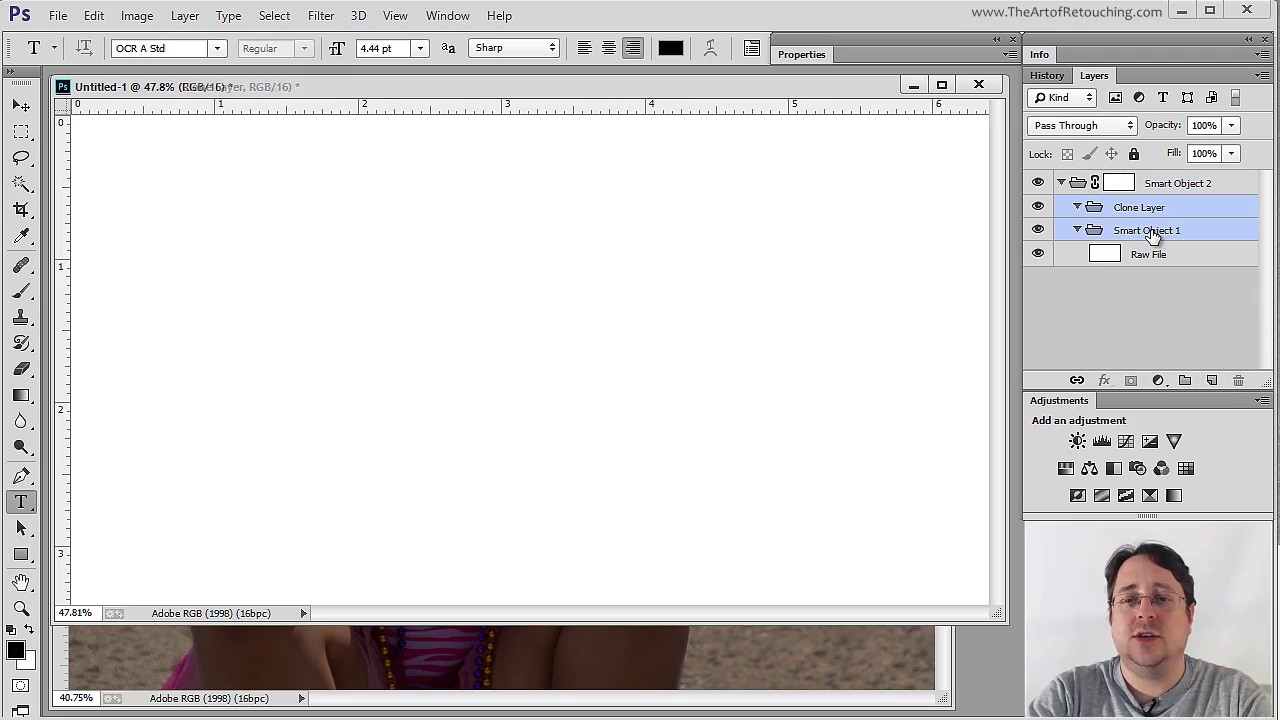
{"action": "left_click", "coordinate": [1178, 296]}
{"action": "left_click", "coordinate": [1184, 233]}
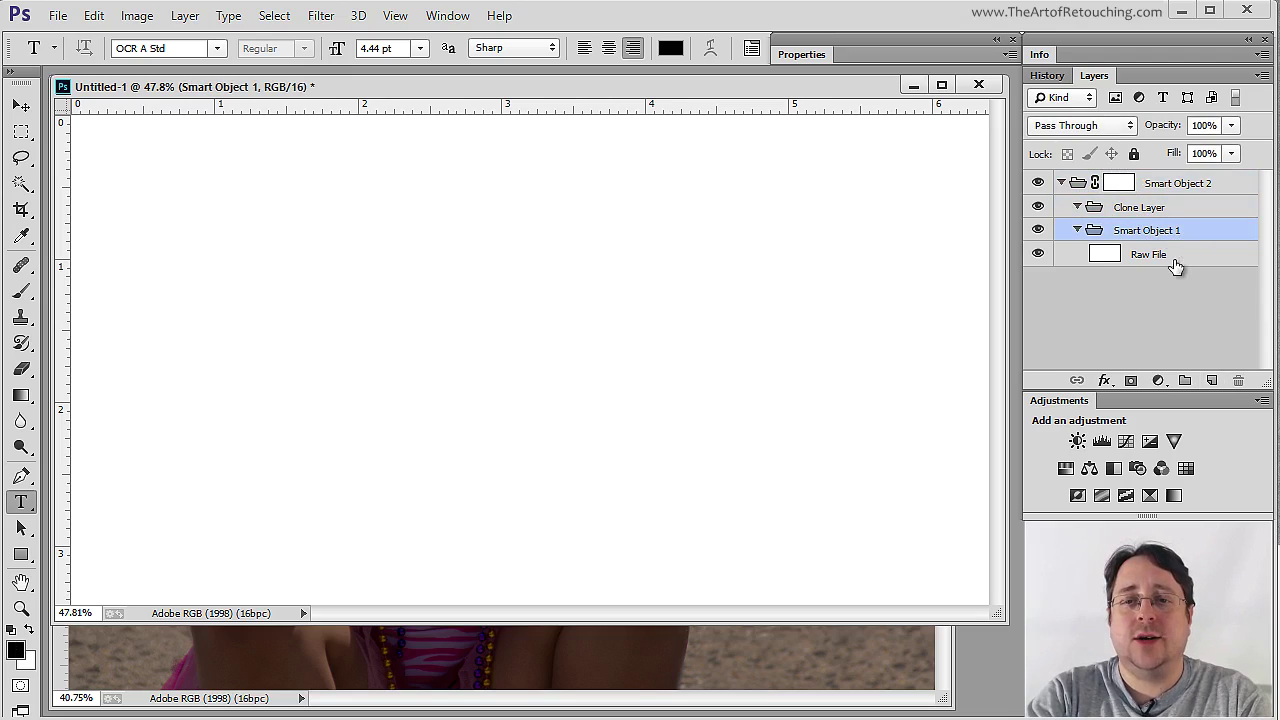
{"action": "left_click", "coordinate": [1176, 262]}
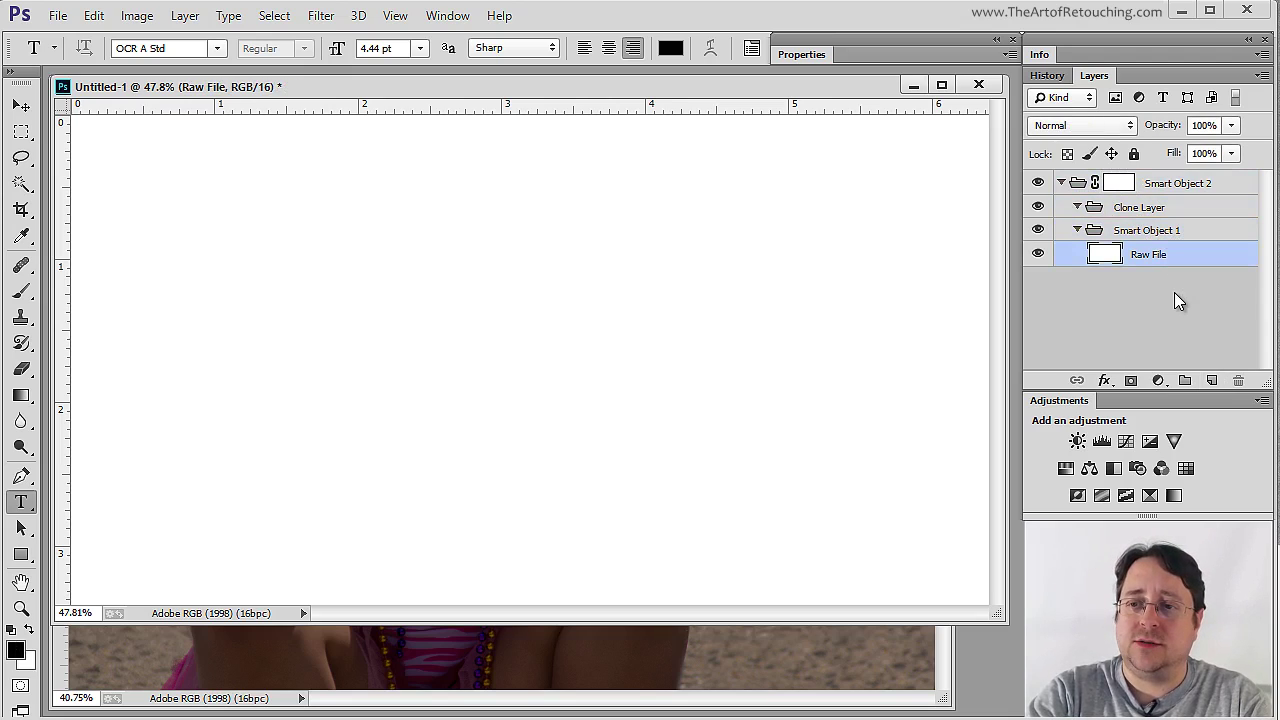